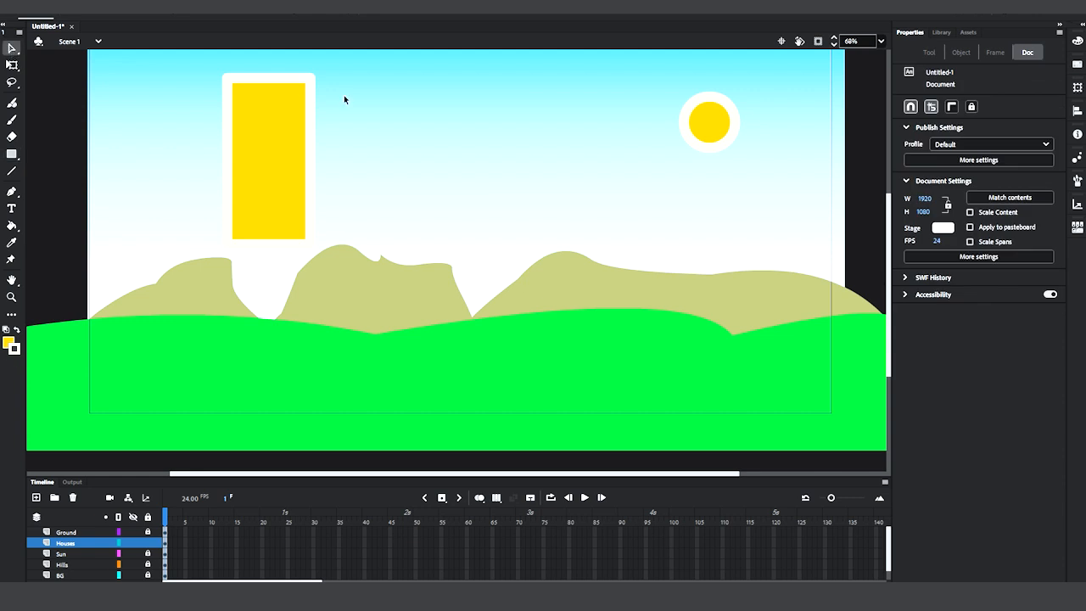
- Delete the white outline of the tall yellow rectangle and fill the rectangle with gray #666666
click(290, 86)
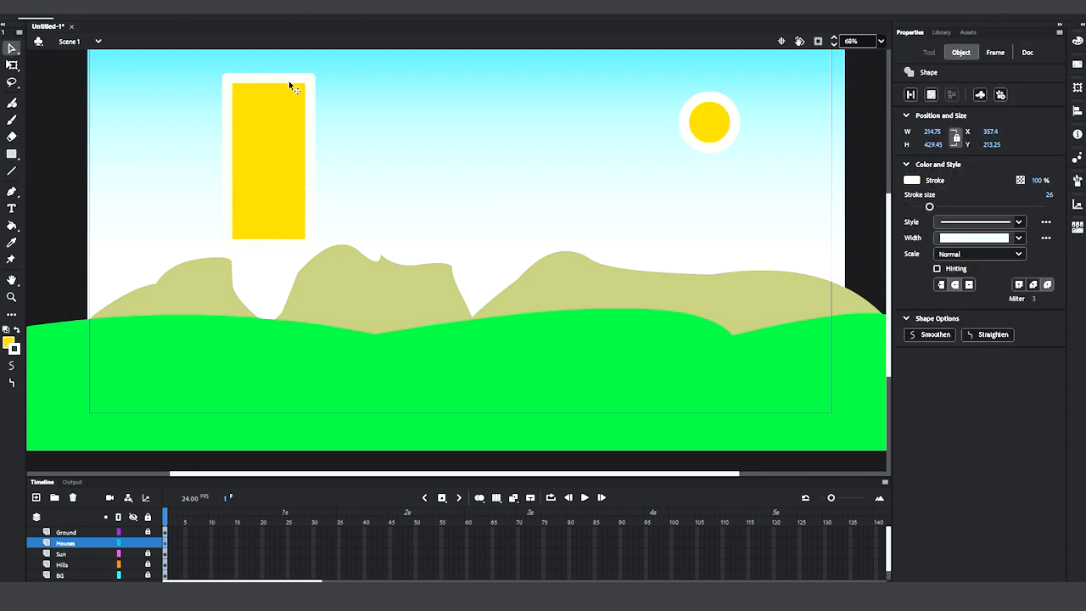
key(Delete)
click(298, 121)
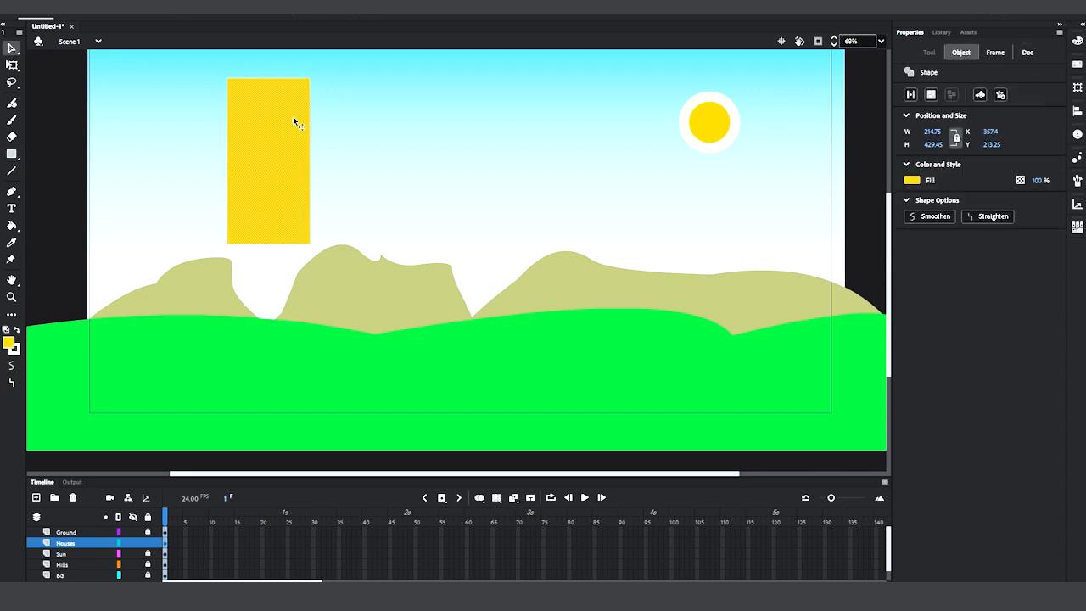
click(913, 181)
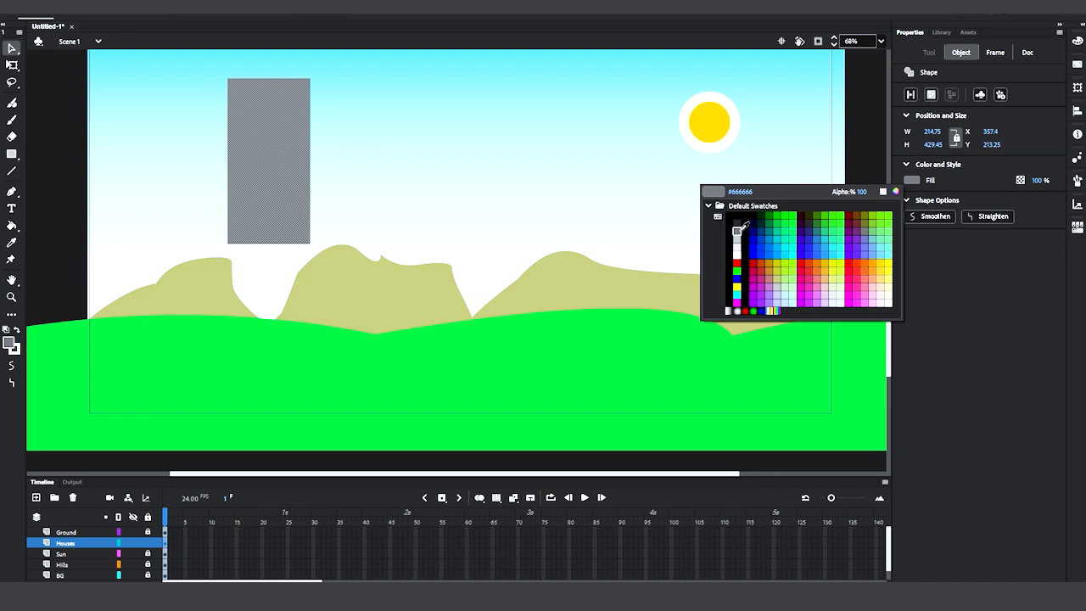
click(738, 229)
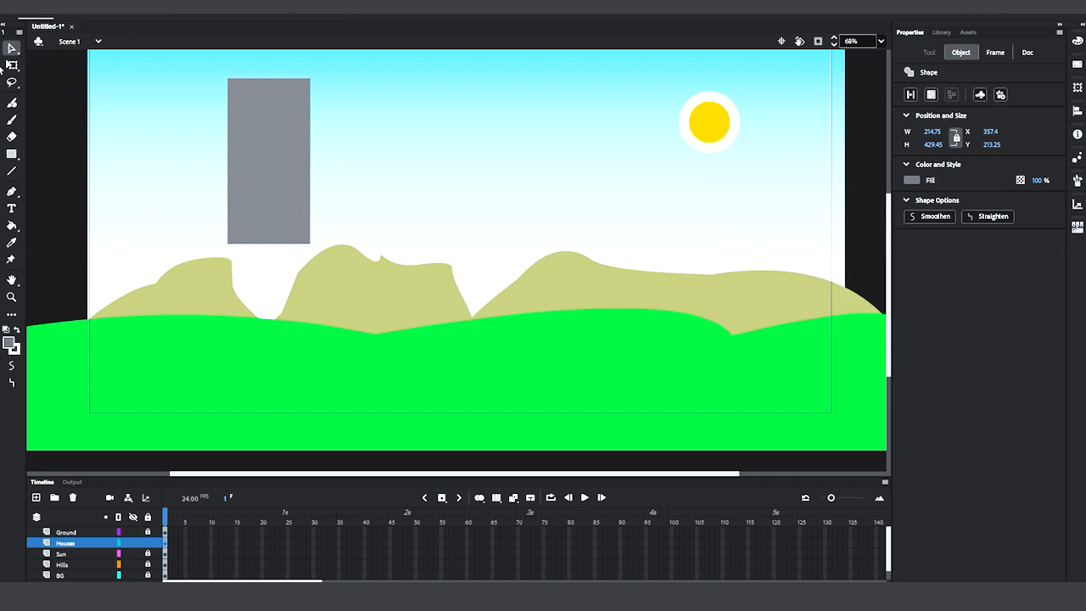
- Shrink the gray rectangle to about 153 wide by 359 high with Free Transform
click(12, 65)
drag(311, 161, 298, 161)
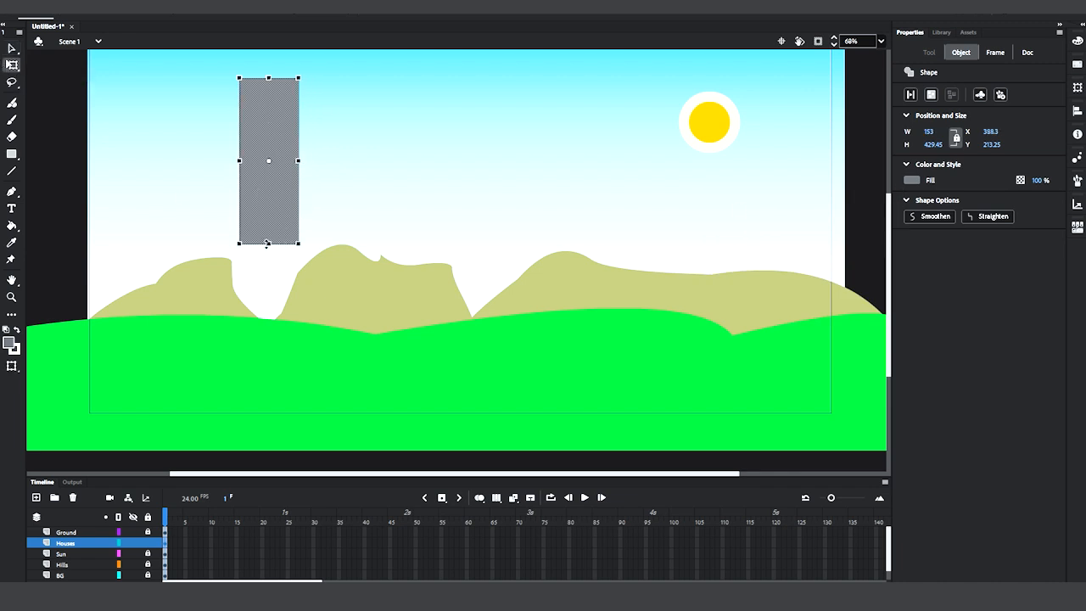
drag(267, 244, 267, 230)
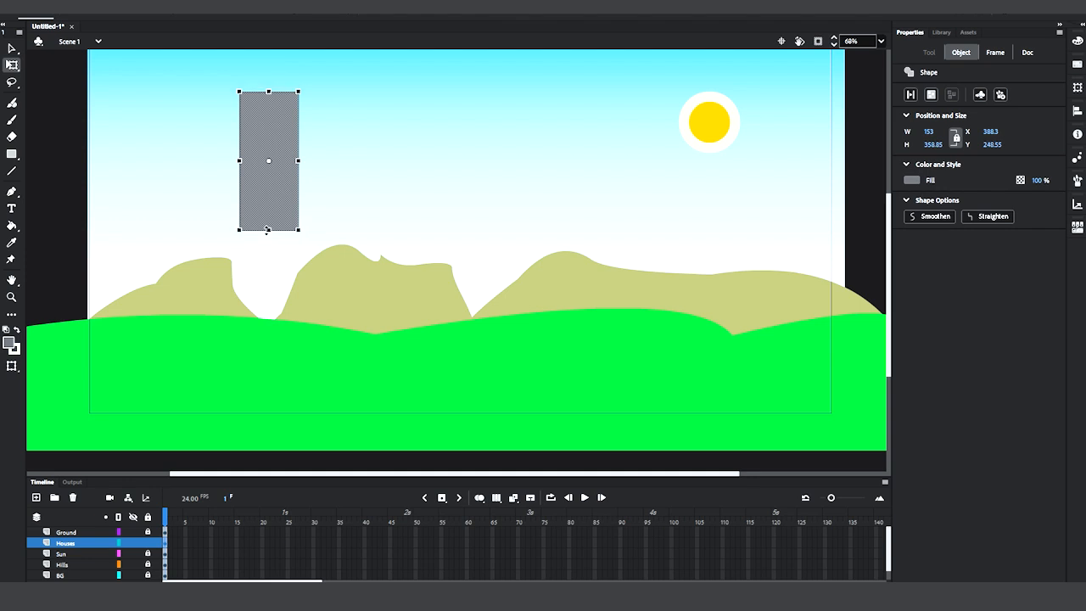
click(186, 122)
- Duplicate the gray rectangle, set the copy beside it in the sky, and resize the copy to about 168 by 221
click(278, 156)
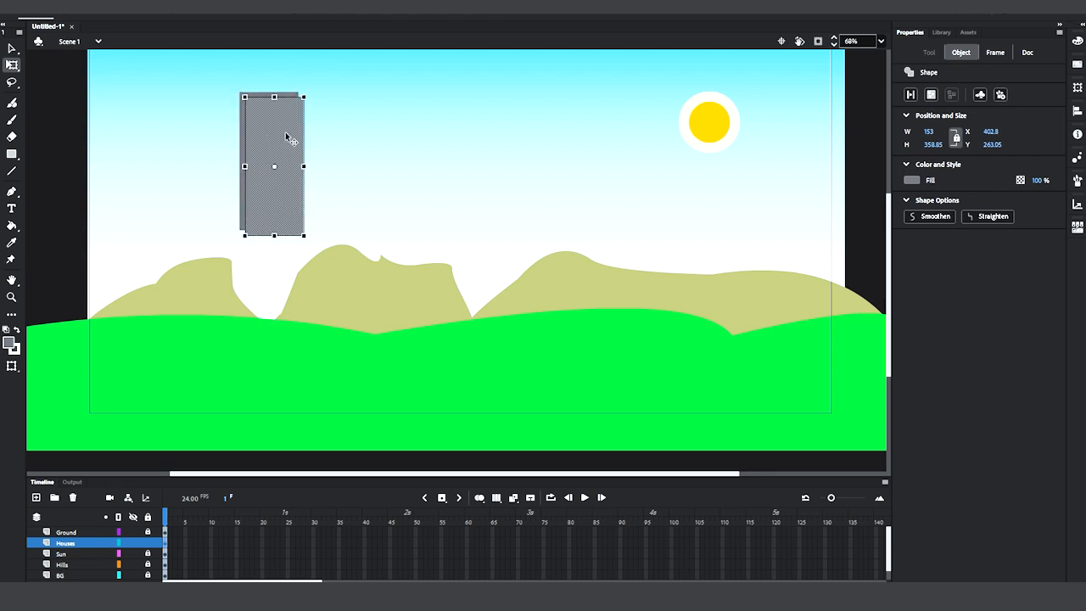
drag(268, 137, 425, 128)
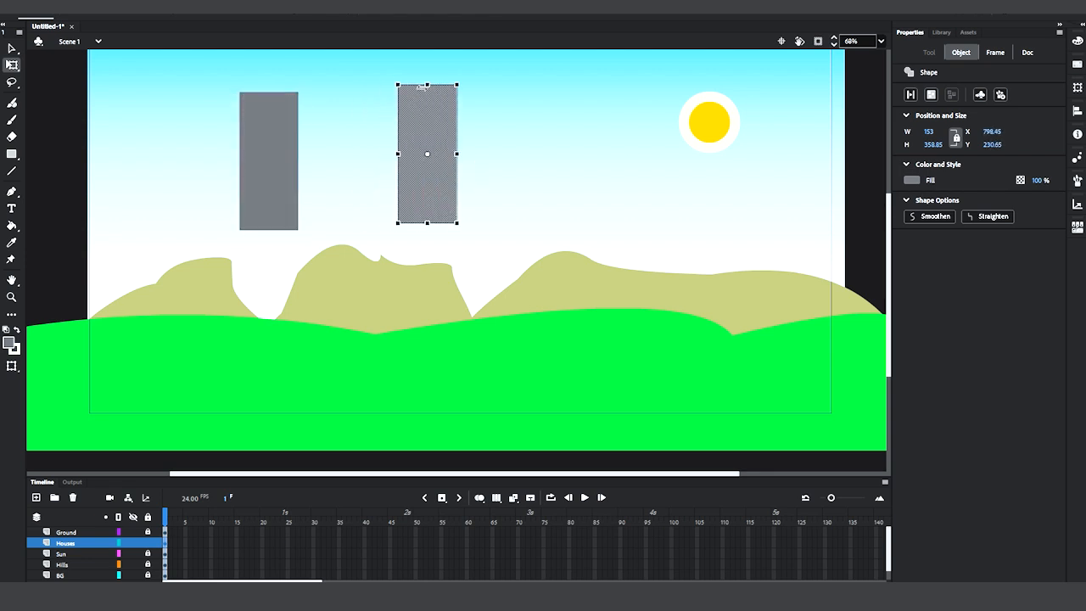
drag(427, 86, 428, 113)
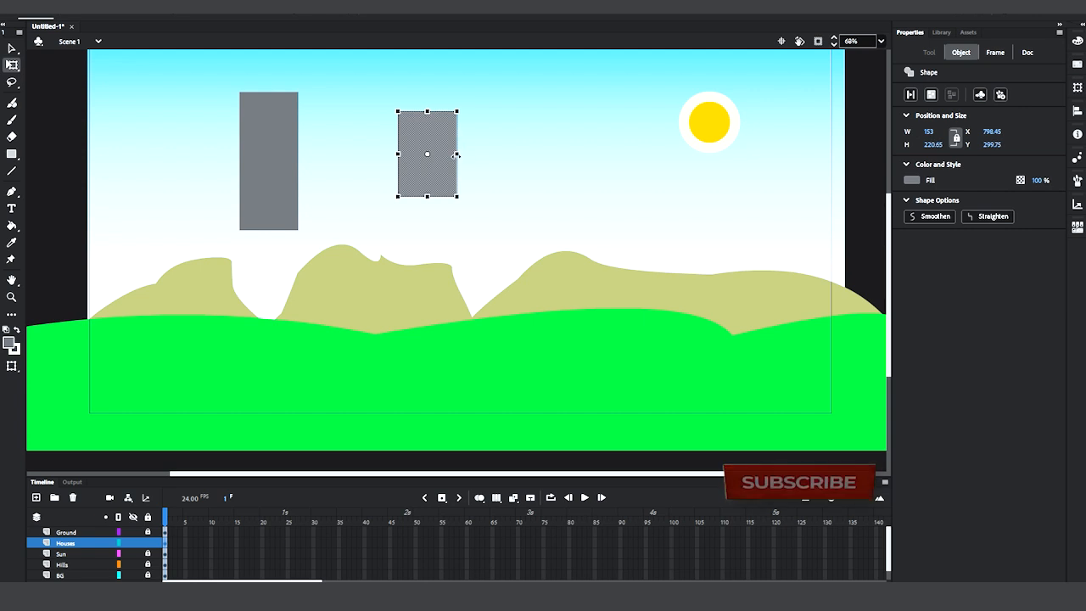
drag(458, 155, 454, 158)
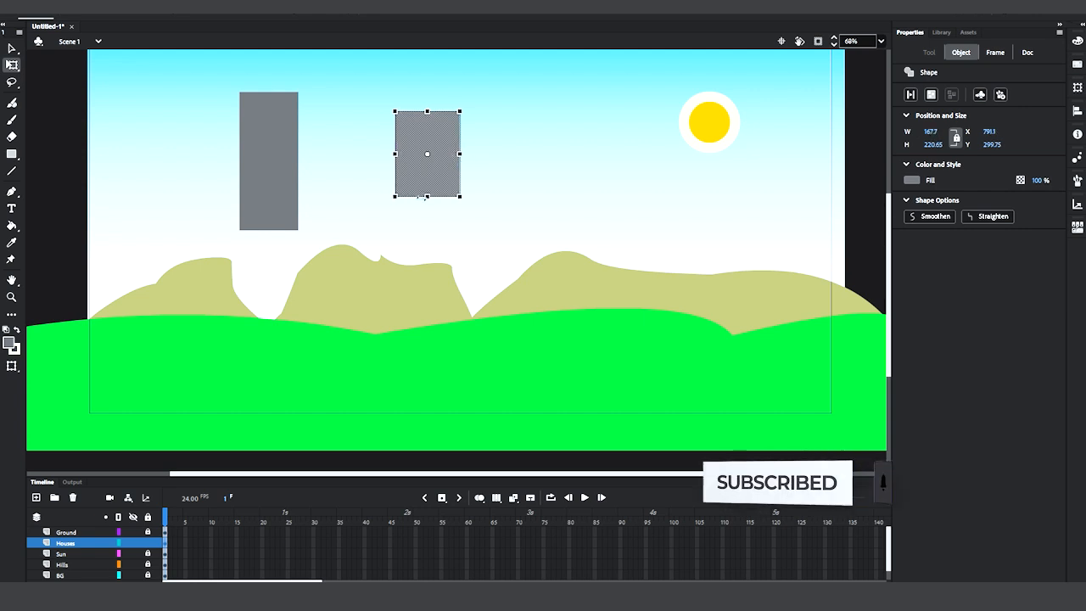
- Place the copy on the leftmost hill behind the ground at about 115 by 203, and move the original tall rectangle aside
drag(426, 196, 165, 285)
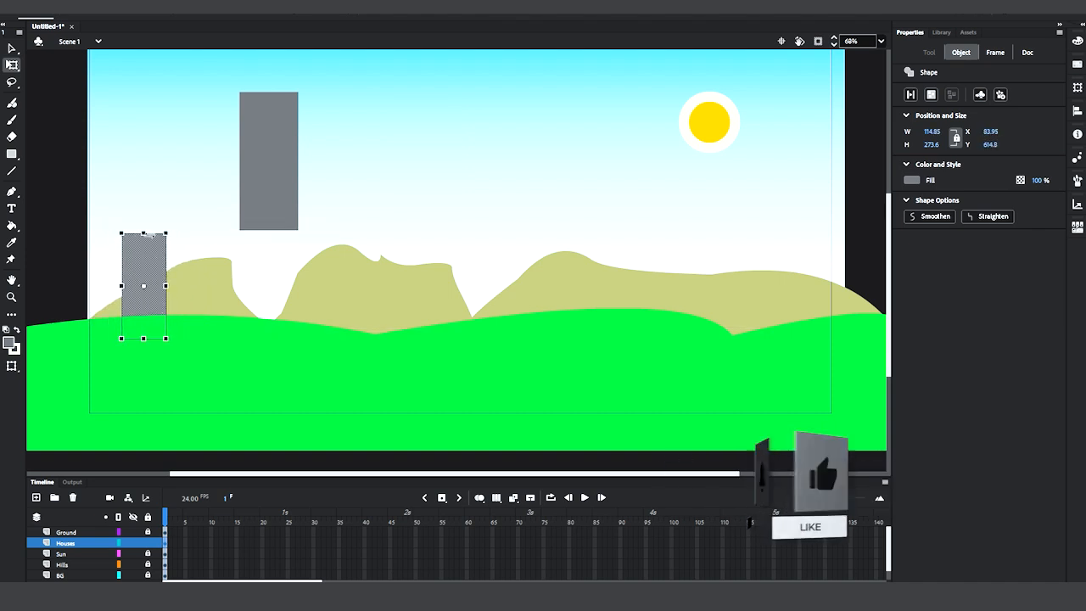
drag(143, 233, 144, 271)
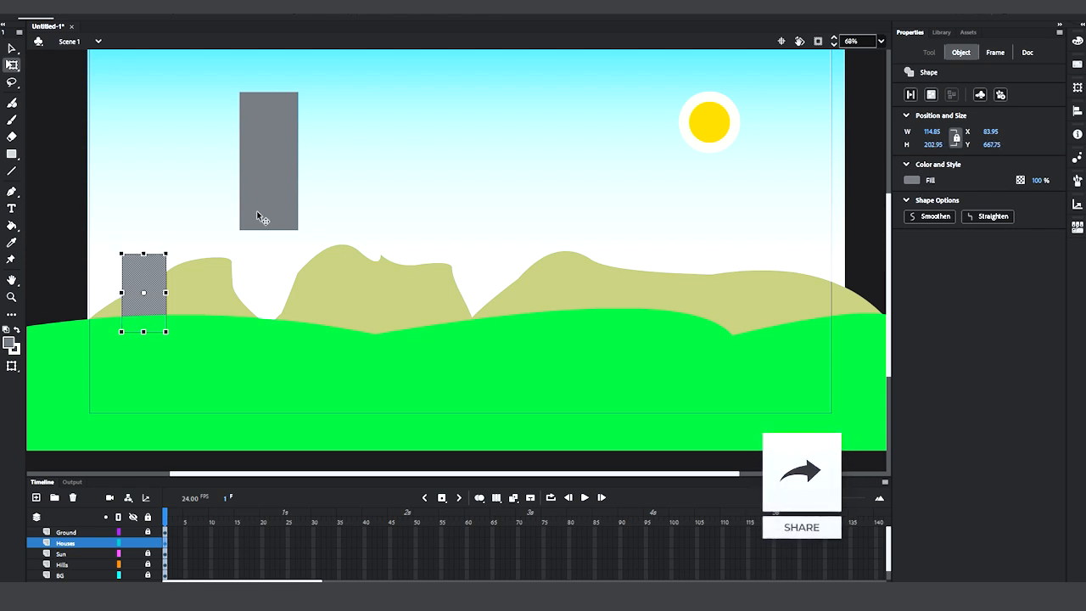
drag(267, 165, 513, 142)
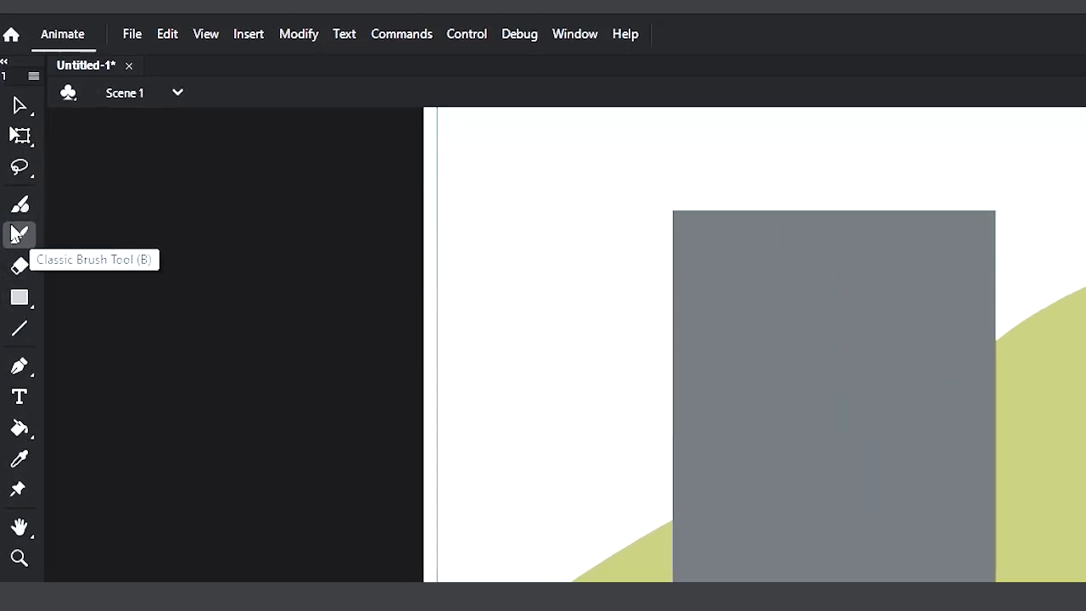
- Set up the Classic Brush with a square tip, a pale cream fill and size 12
click(18, 236)
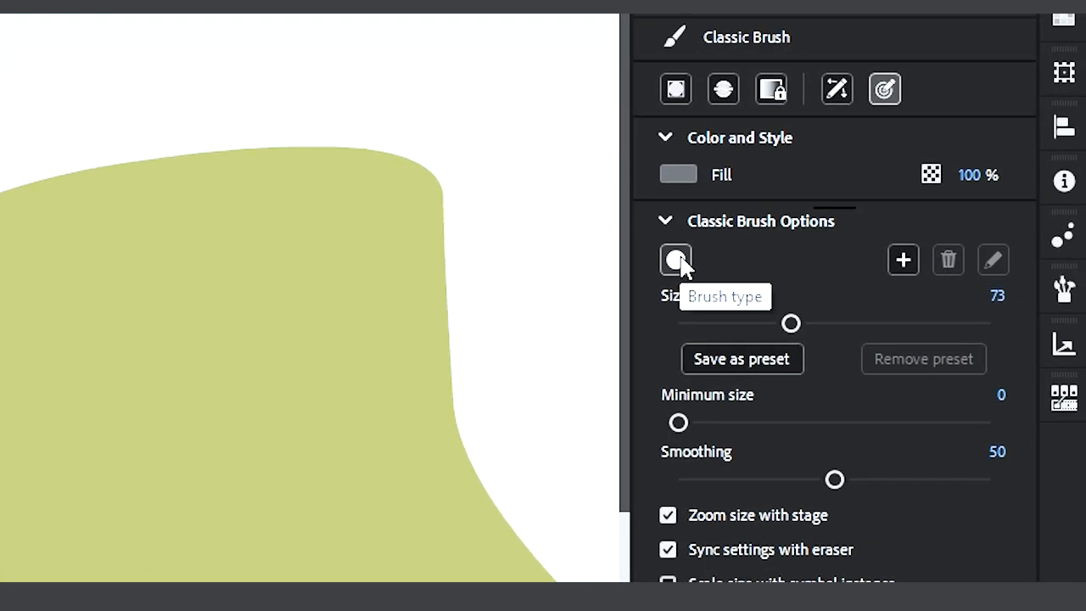
click(676, 260)
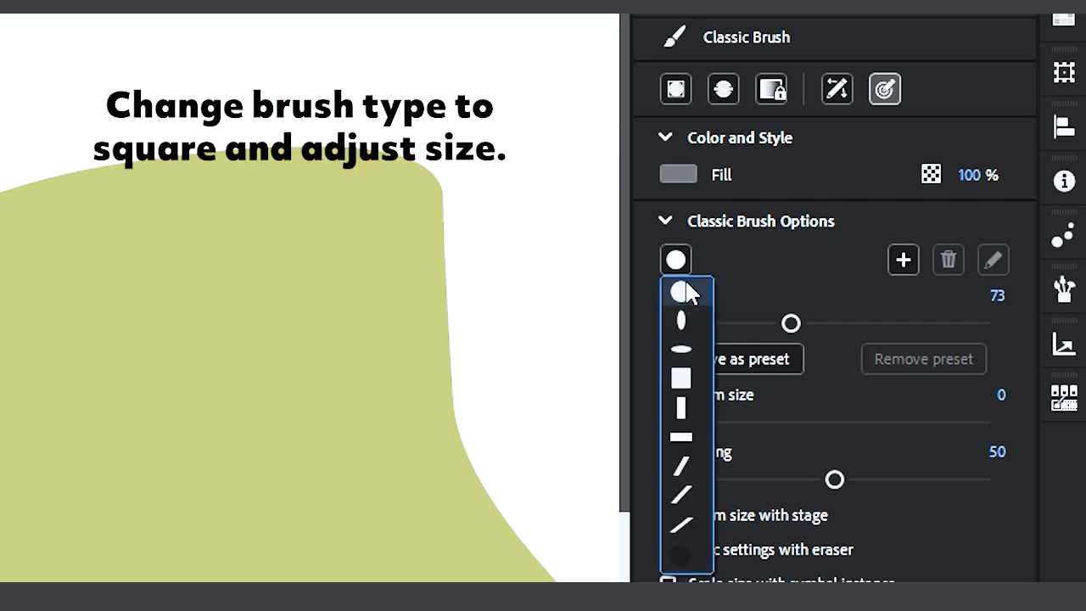
click(683, 380)
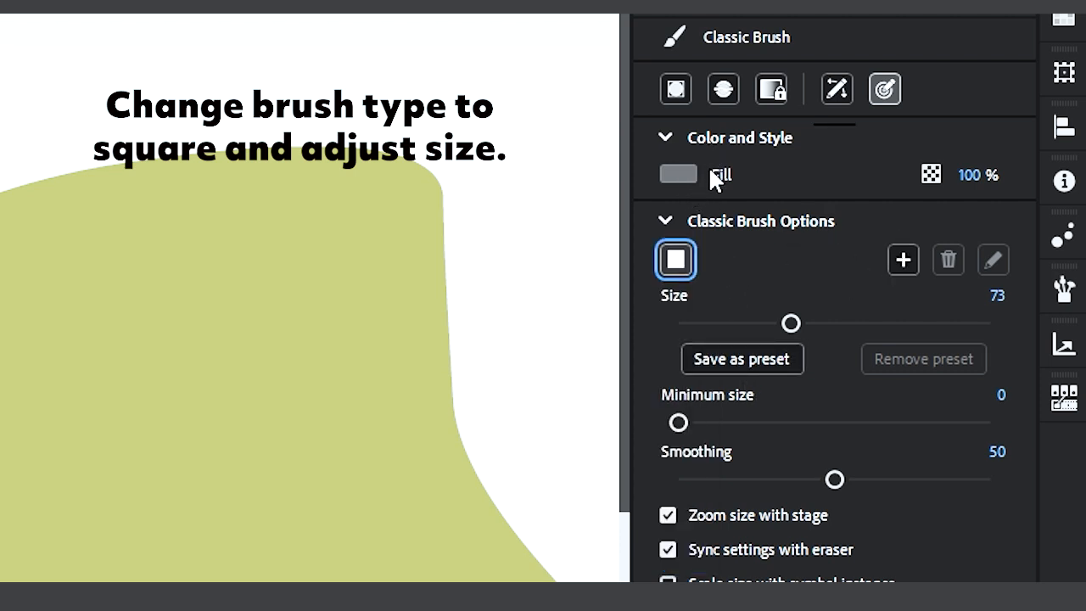
click(675, 166)
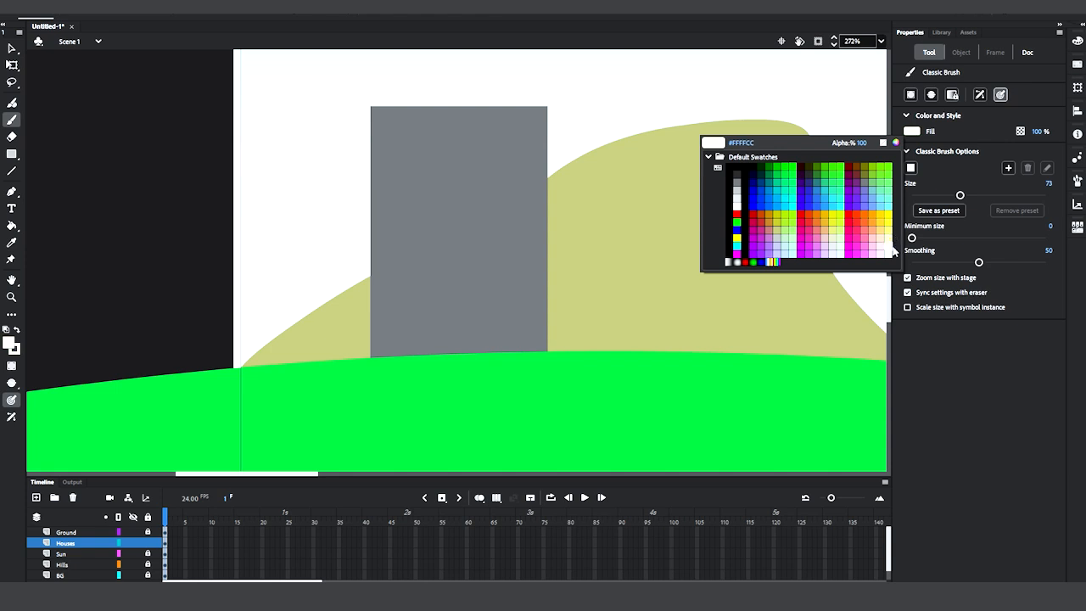
click(879, 240)
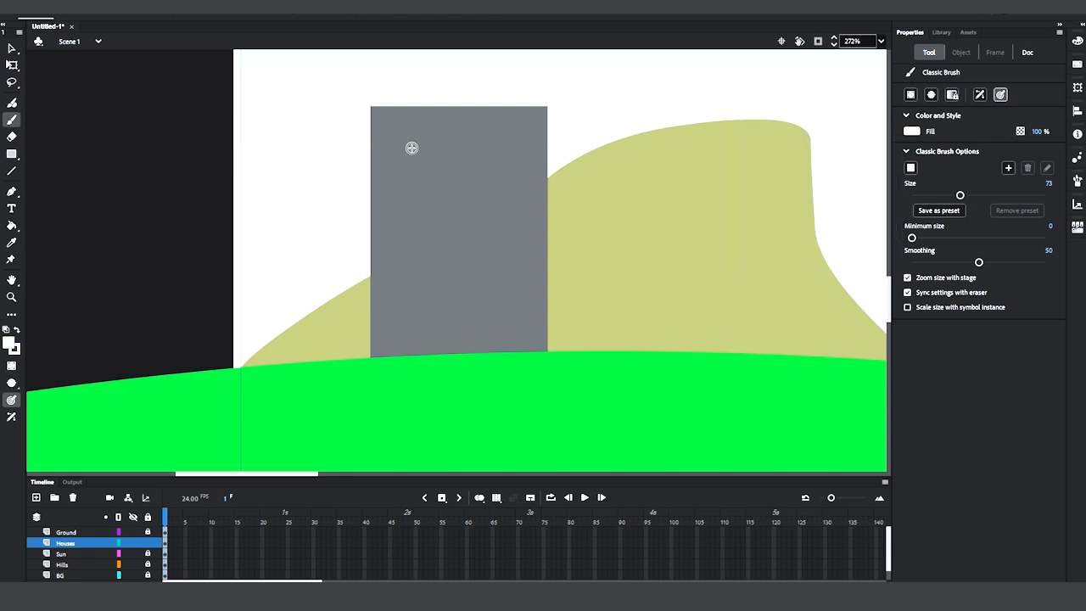
mouse_move(958, 198)
mouse_down()
mouse_move(927, 198)
mouse_move(948, 202)
mouse_move(927, 200)
mouse_move(917, 213)
mouse_up()
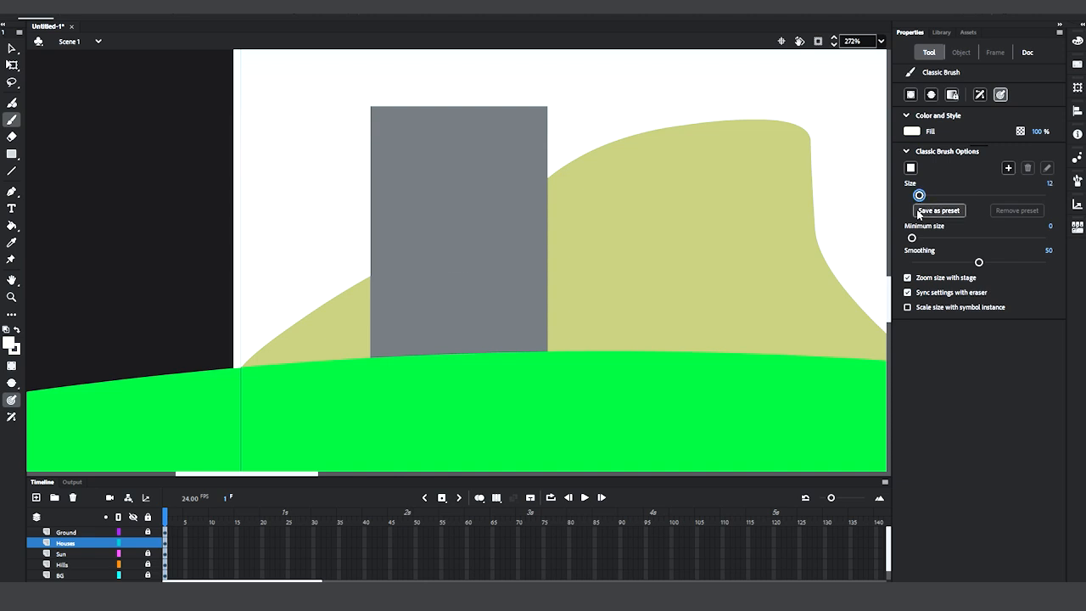
- Stamp a row of three square cream windows near the building's top edge, undoing and restamping the misaligned ones
click(406, 142)
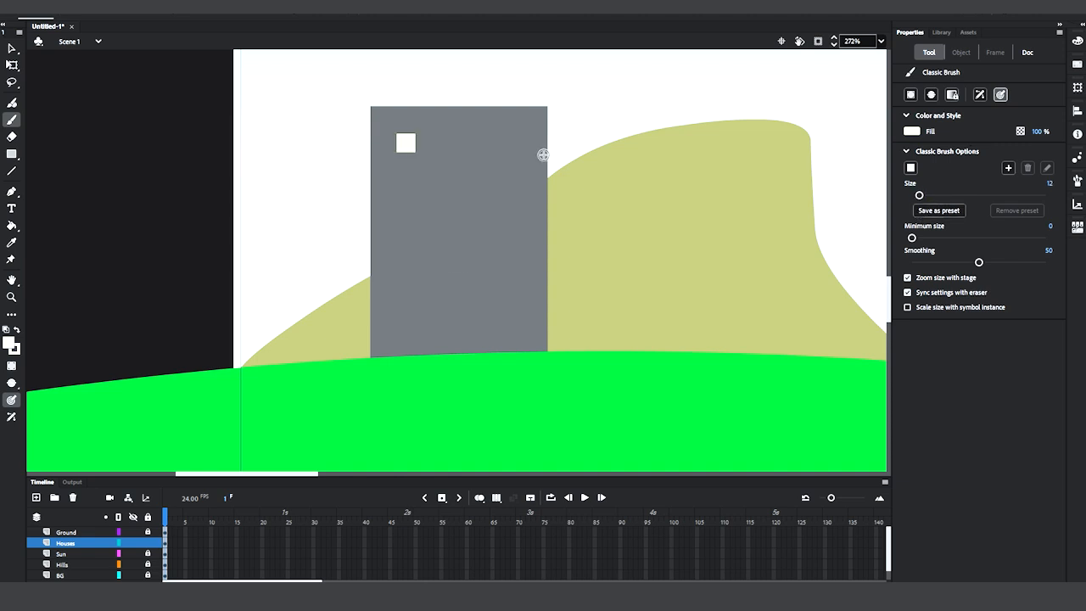
click(431, 144)
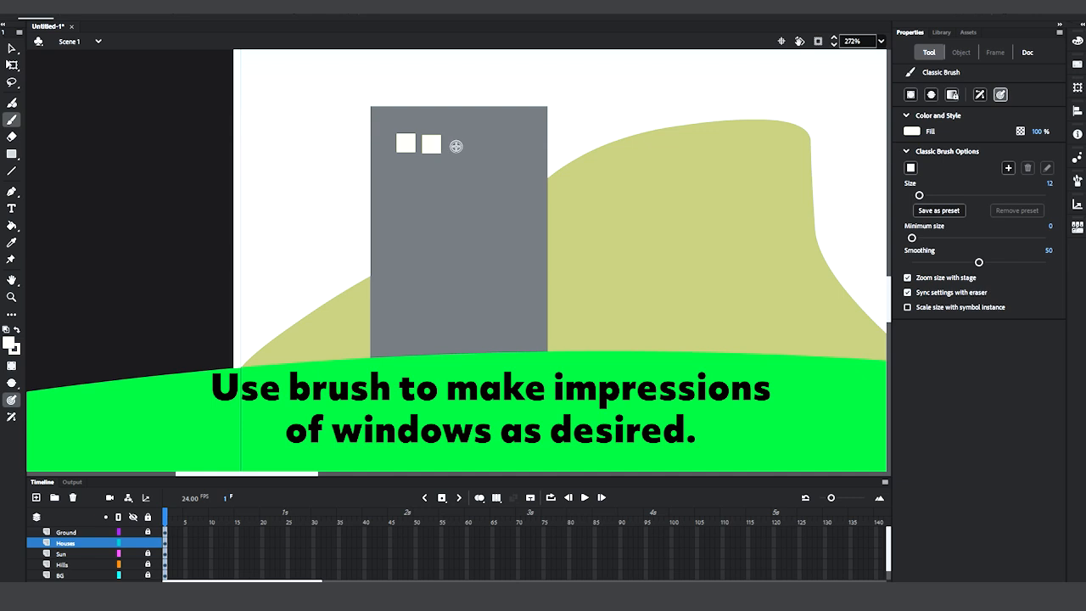
click(457, 146)
key(ctrl+z)
key(ctrl+z)
click(433, 141)
click(459, 141)
- Stamp more cream windows in scattered short rows across the rest of the building, undoing the last surplus one
click(481, 183)
click(504, 186)
click(395, 213)
click(404, 279)
click(434, 280)
click(505, 315)
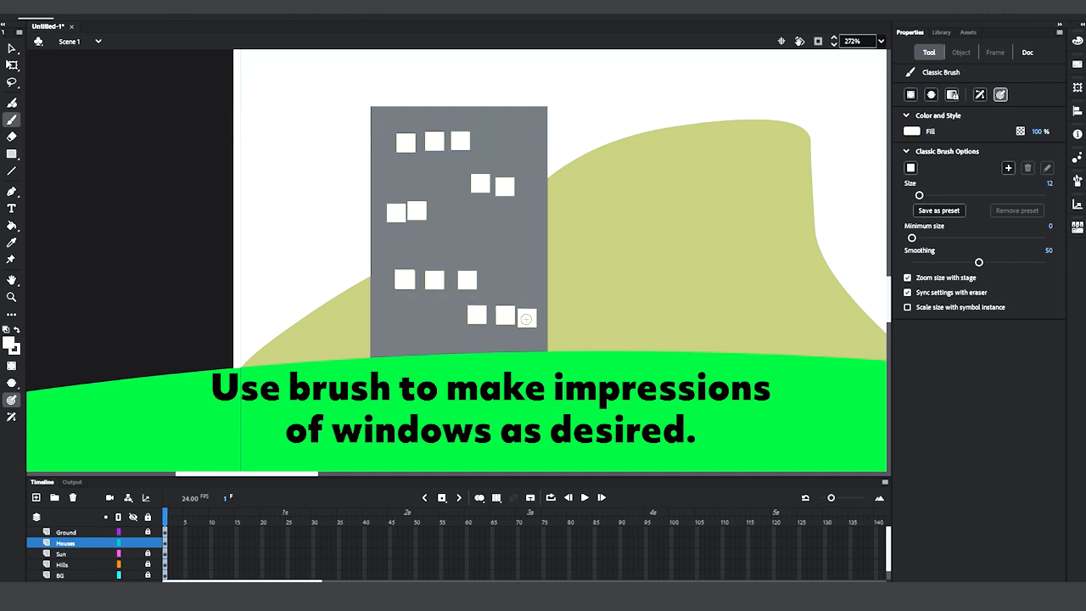
click(389, 343)
click(511, 141)
click(397, 248)
click(426, 247)
key(ctrl+z)
- Change the brush fill to light orange and stamp two adjacent windows below the building's top row
click(915, 135)
click(400, 182)
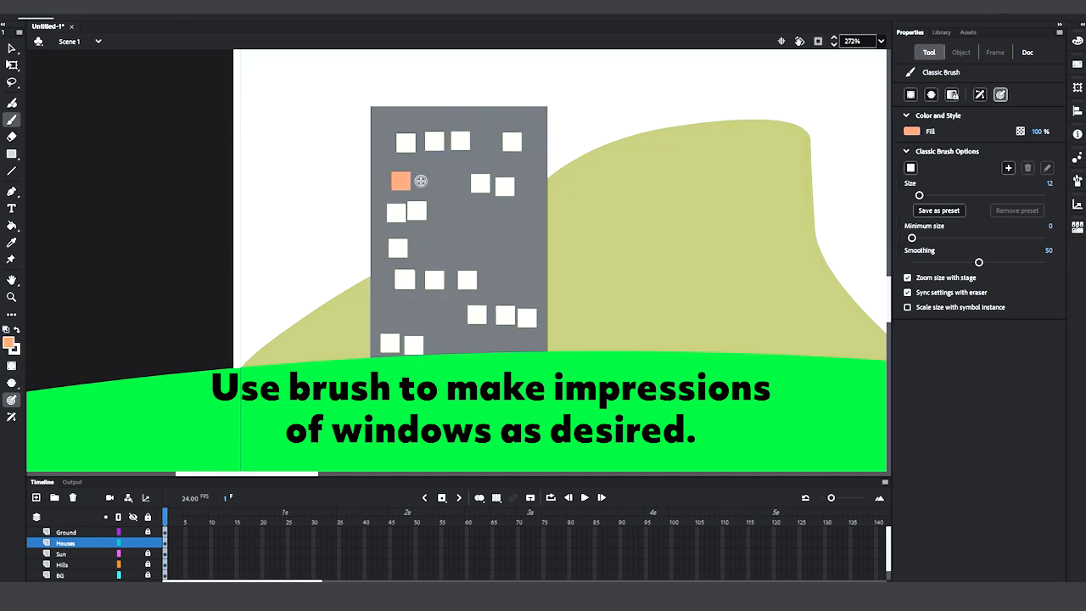
click(422, 180)
- Duplicate the building with all its windows and place the copy a short distance to its right
click(11, 50)
key(ctrl+minus)
click(166, 542)
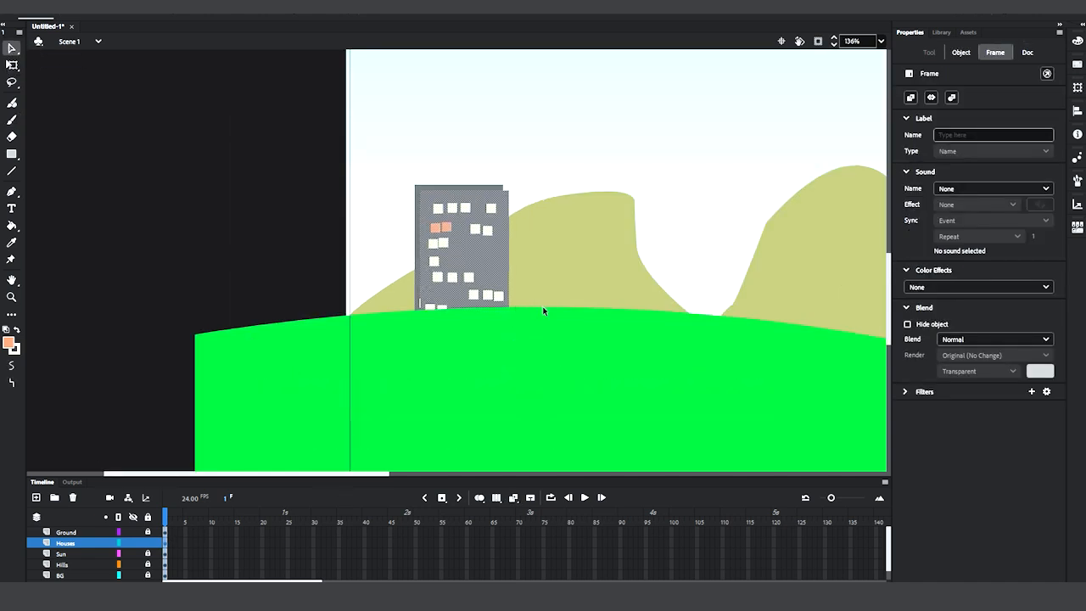
drag(452, 257, 612, 276)
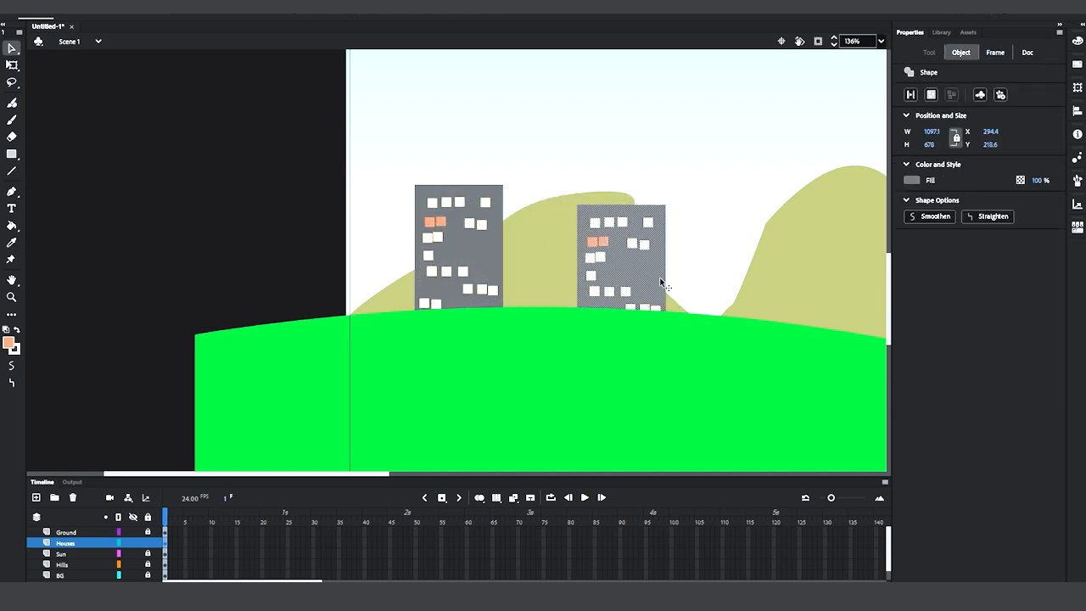
key(q)
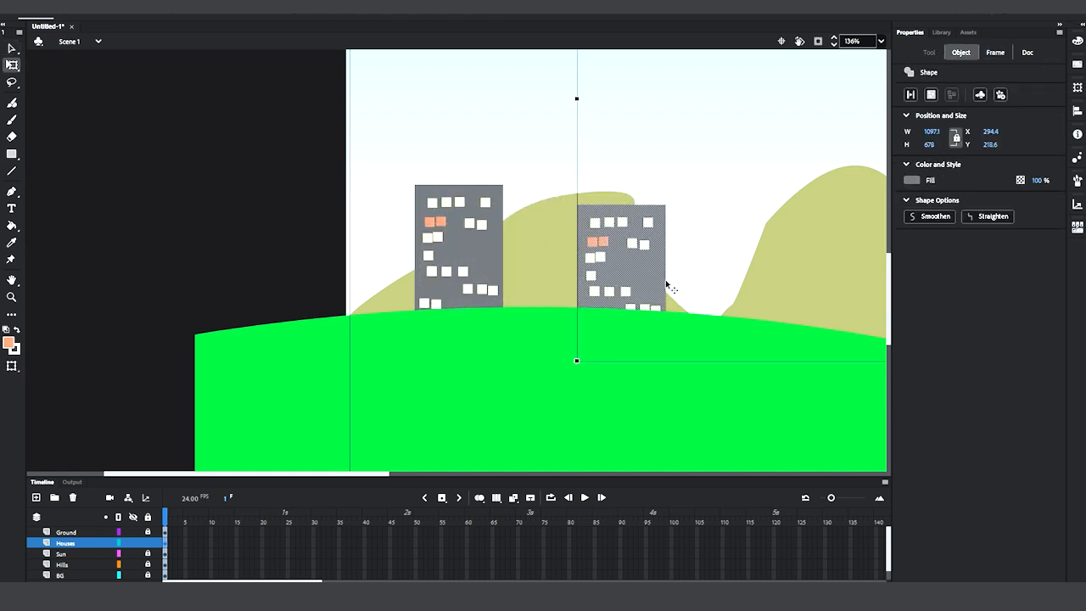
key(v)
click(332, 253)
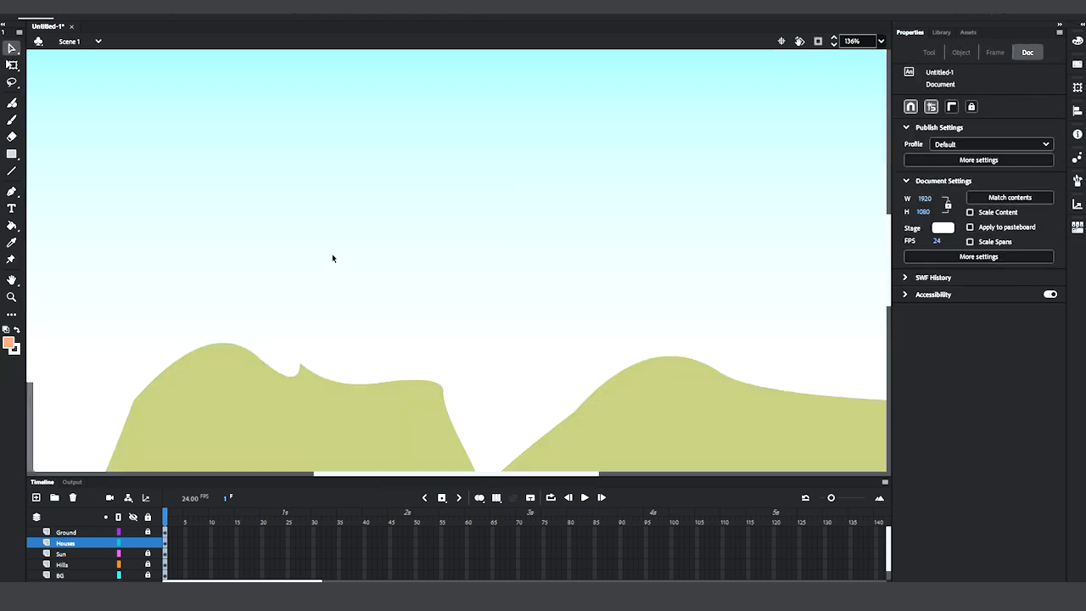
scroll(332, 254, down, 3)
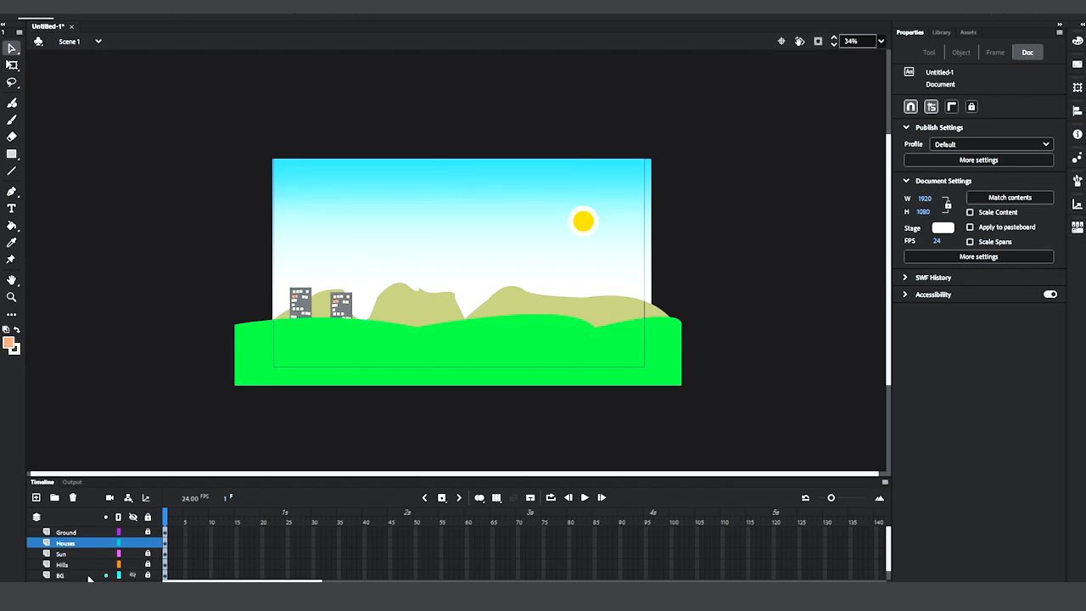
- Select the second building and enlarge it to about 191 by 303 with its base behind the ground
click(165, 543)
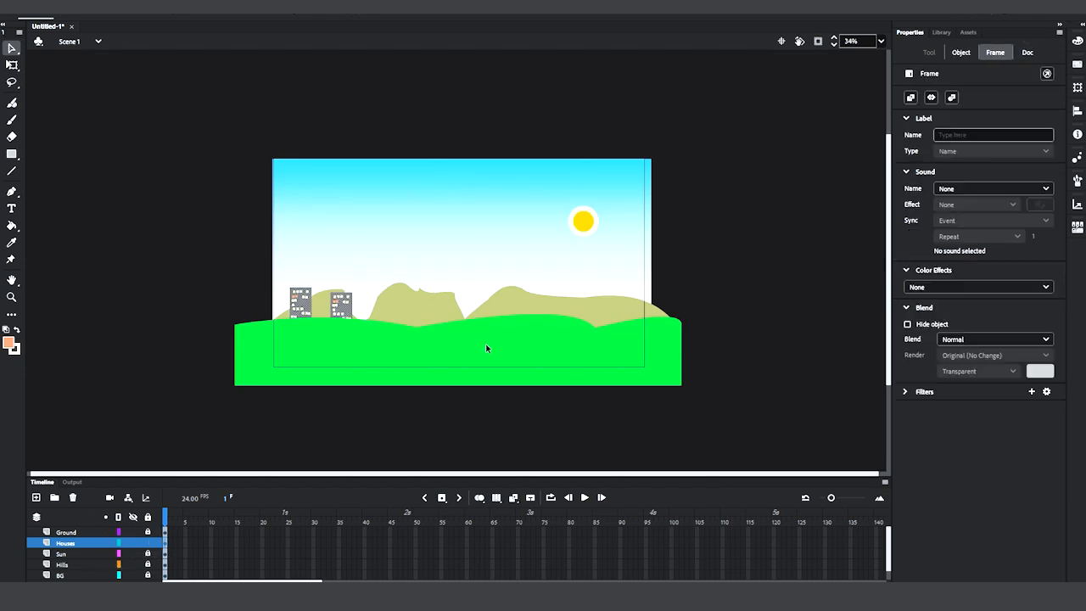
drag(388, 273, 316, 347)
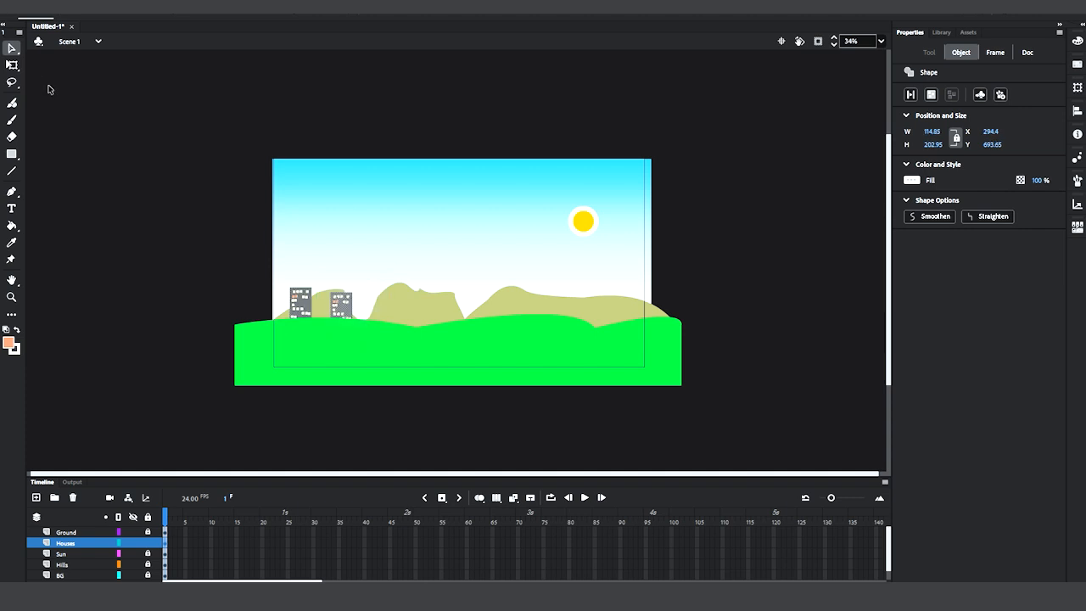
click(12, 64)
drag(342, 292, 360, 311)
drag(347, 311, 347, 299)
- Recolor the enlarged building's windows to the same gray as its wall
key(v)
click(911, 180)
click(344, 299)
- Stamp new pale windows in short scattered rows across the enlarged building with the square Classic Brush
key(ctrl+equal)
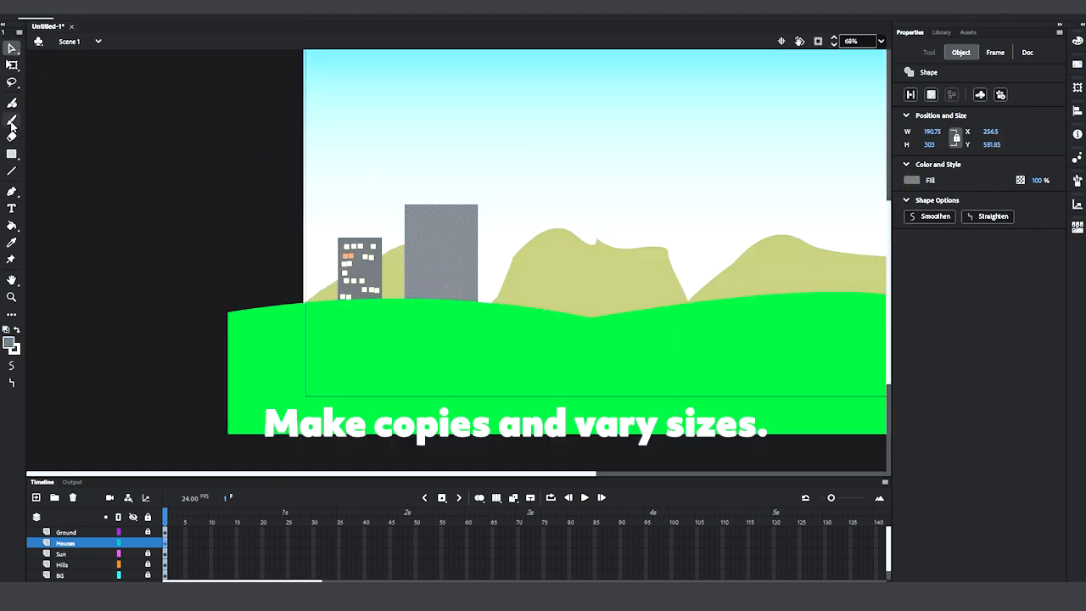
key(b)
key(ctrl+equal)
key(b)
click(911, 132)
click(889, 257)
click(412, 180)
click(426, 180)
click(444, 181)
click(411, 204)
click(423, 205)
click(432, 259)
click(466, 261)
click(469, 303)
click(484, 303)
click(499, 229)
- Duplicate the enlarged building with its windows and place the copy between the middle and right-hand hills
key(ctrl+minus)
key(v)
click(458, 284)
drag(455, 281, 693, 285)
key(ctrl+minus)
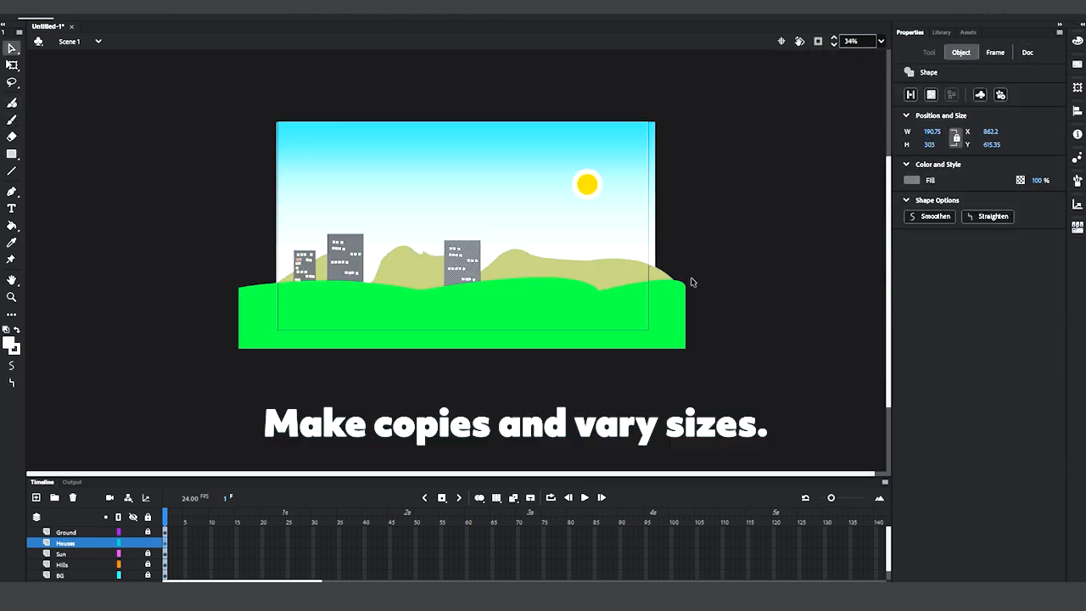
- Narrow the copied building, move it onto the right-hand hill below the sun, and place another copy beside it
key(q)
drag(444, 268, 478, 267)
drag(463, 239, 594, 266)
drag(594, 267, 568, 255)
- Place another building copy at the right end of the middle hill and shorten it to about 148 by 154
drag(555, 253, 467, 273)
drag(468, 307, 467, 274)
drag(467, 259, 447, 273)
- Copy the tall building below the sun next to the large left building, making the copy narrower and taller
drag(536, 212, 578, 311)
alt+drag(559, 270, 394, 260)
drag(384, 261, 377, 218)
click(463, 254)
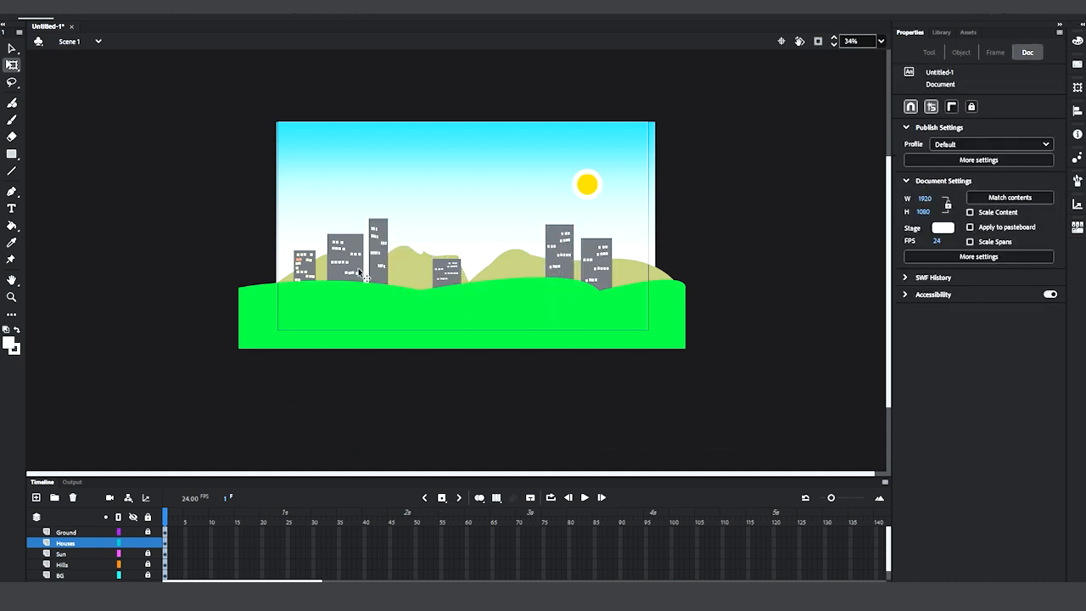
- Duplicate the short middle building, place the copy just left of the two right-hand buildings, and deselect it
drag(427, 246, 475, 311)
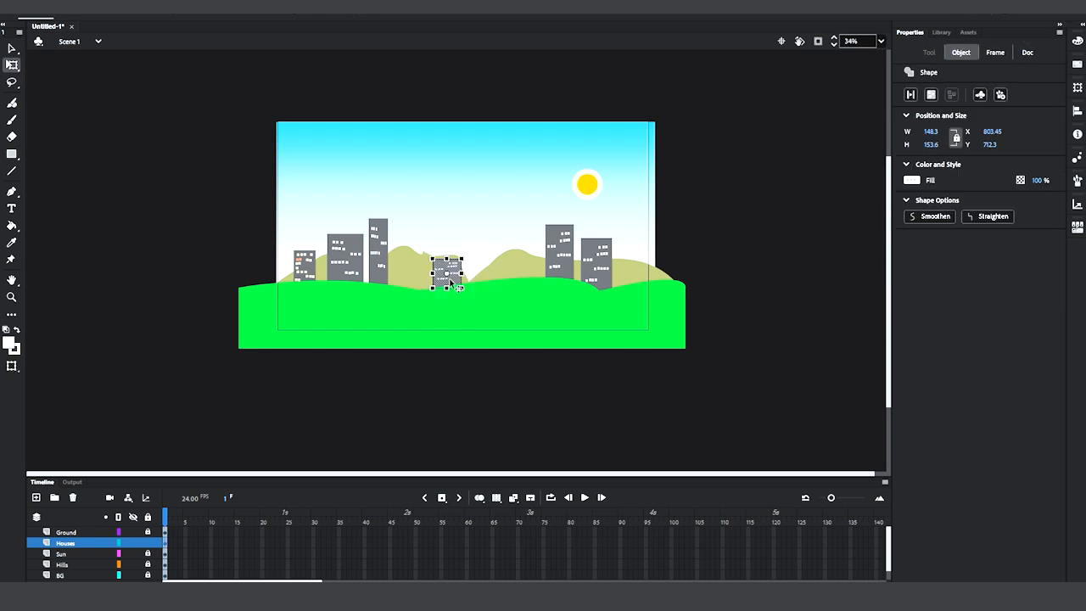
key(ctrl+d)
drag(453, 277, 510, 271)
click(794, 256)
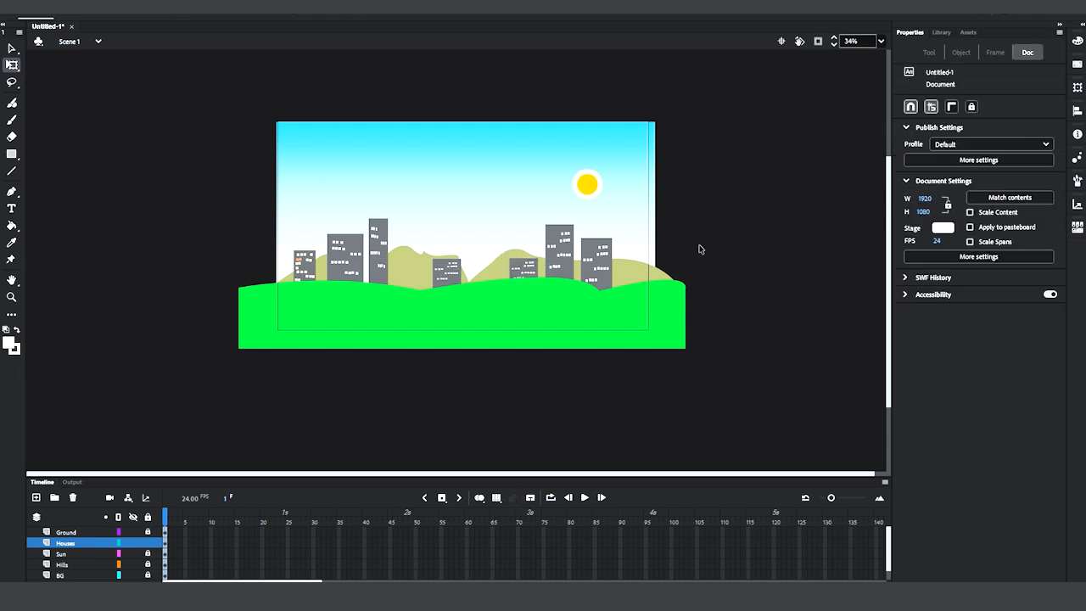
- Add a new layer above Houses and set the Fluid Brush size to 27
key(ctrl+equal)
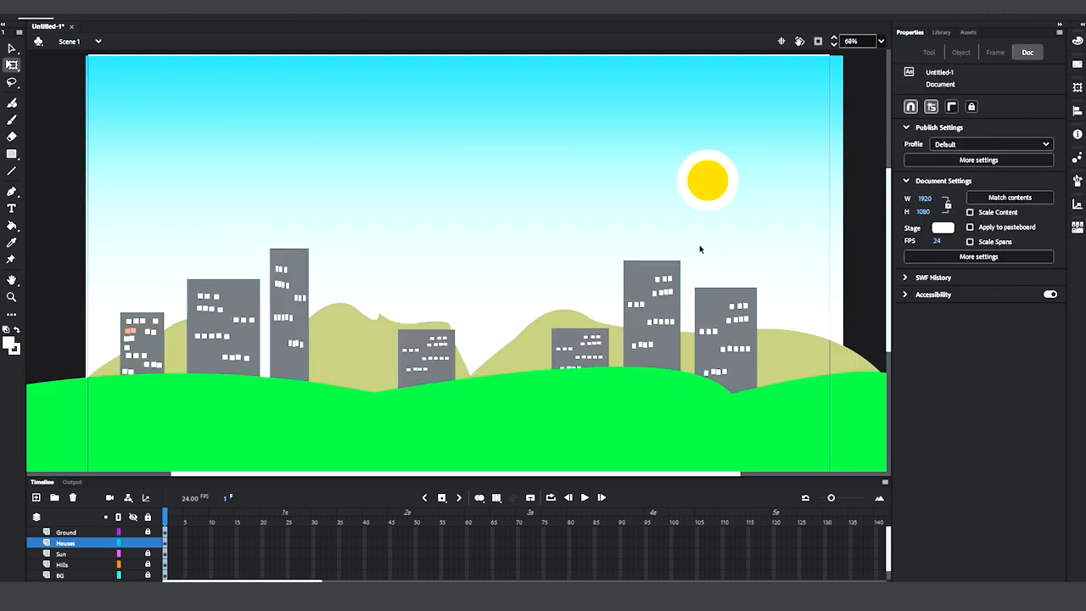
click(36, 498)
key(ctrl+minus)
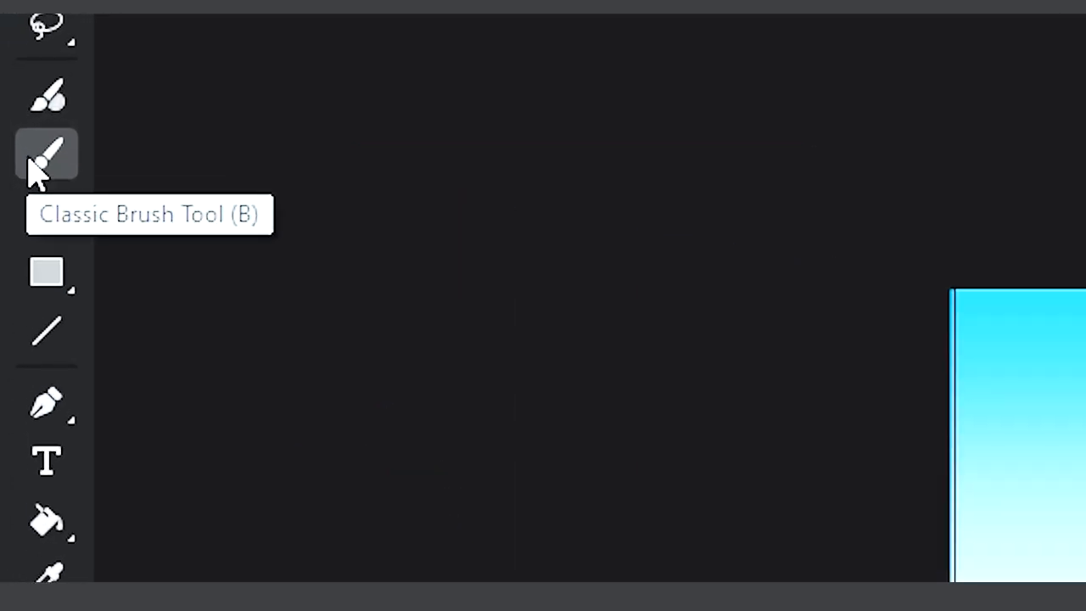
click(9, 123)
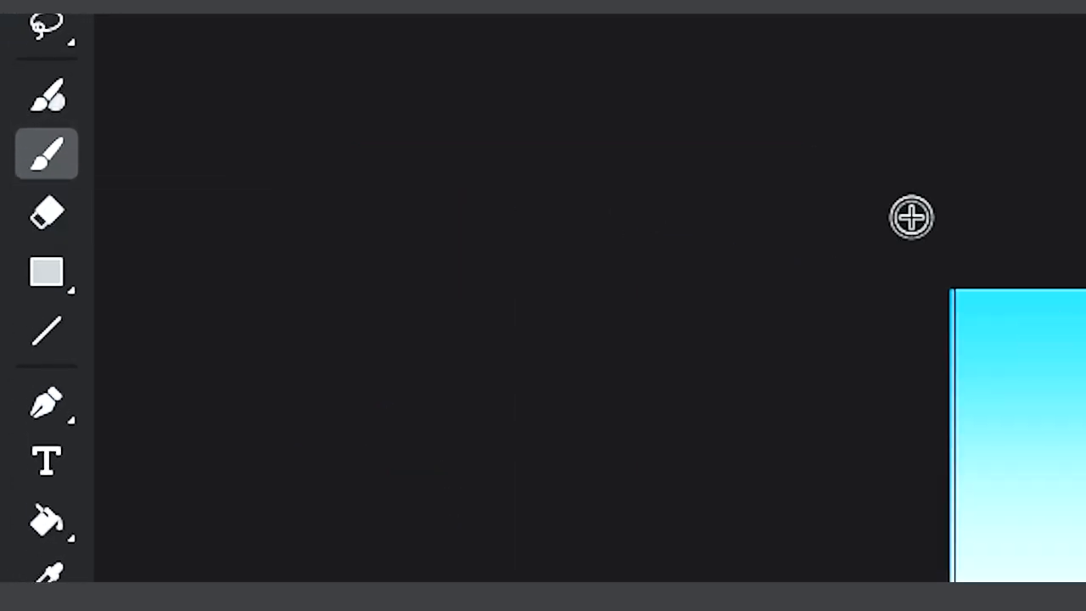
click(66, 108)
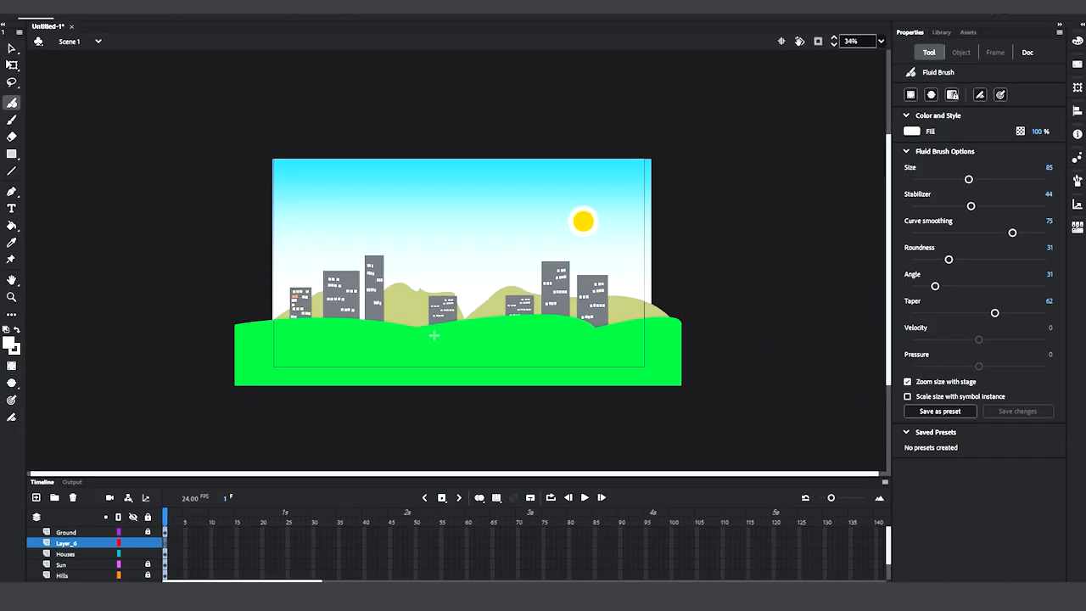
drag(968, 181, 929, 179)
- Paint a white lake widening down the middle of the green ground and move its layer above the Ground layer
mouse_move(411, 348)
mouse_down()
mouse_move(386, 353)
mouse_move(420, 359)
mouse_move(363, 363)
mouse_move(385, 365)
mouse_up()
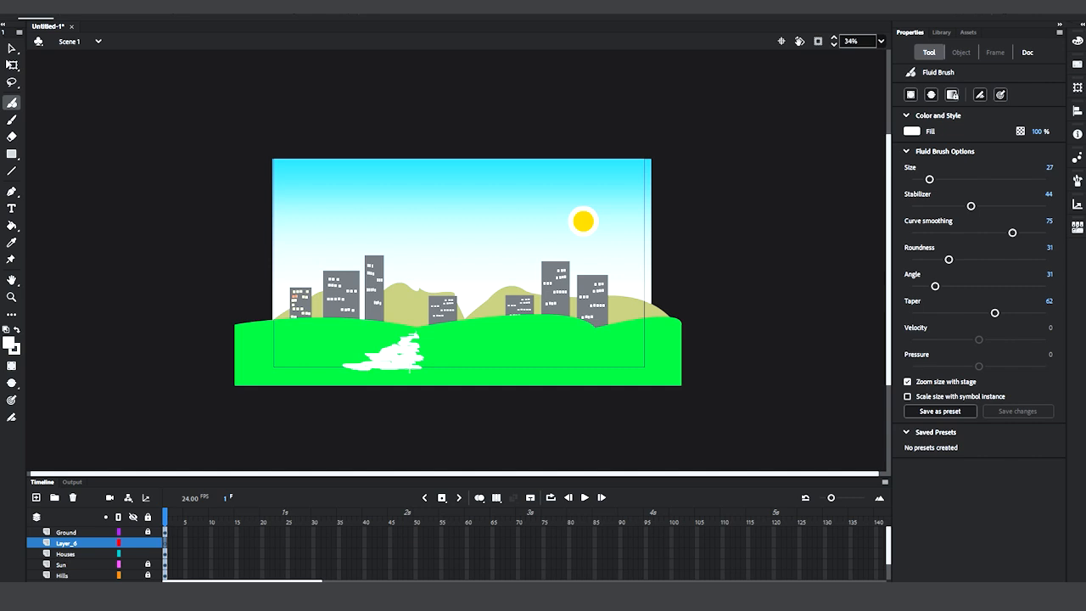
key(ctrl+z)
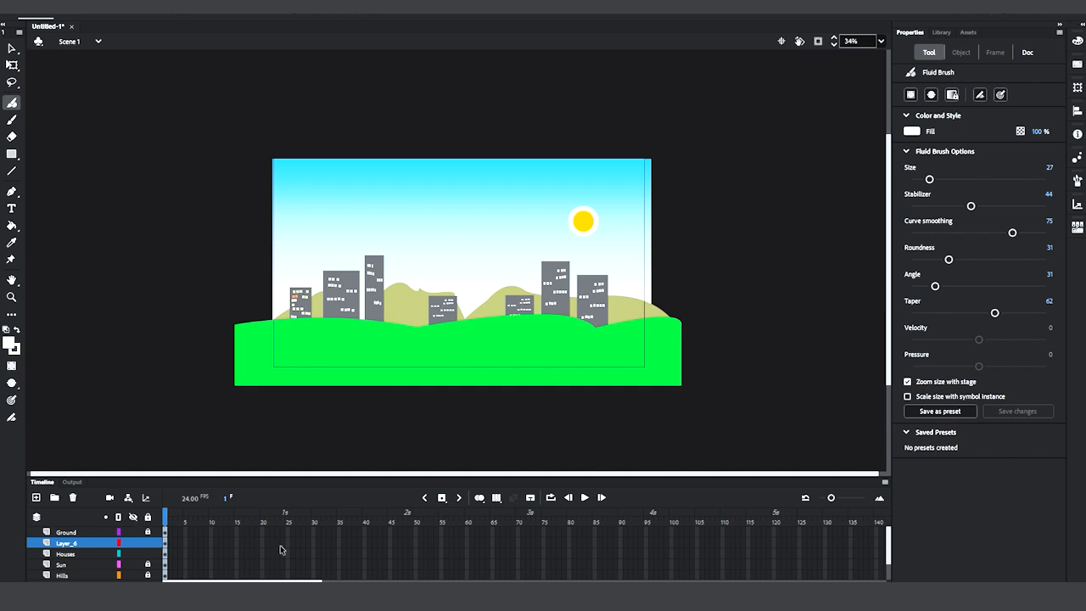
click(72, 543)
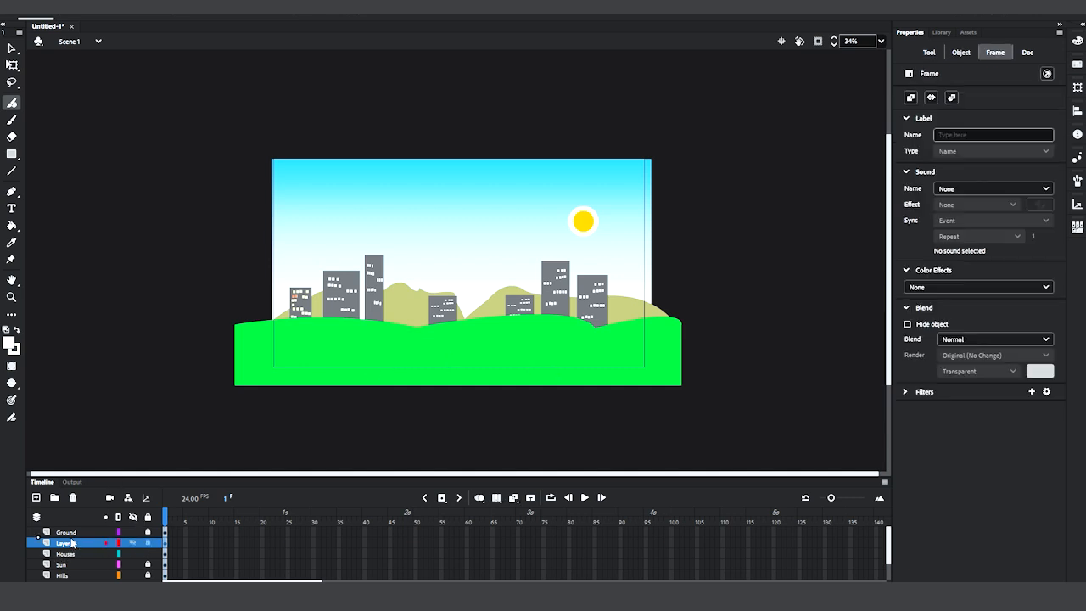
drag(73, 537, 74, 534)
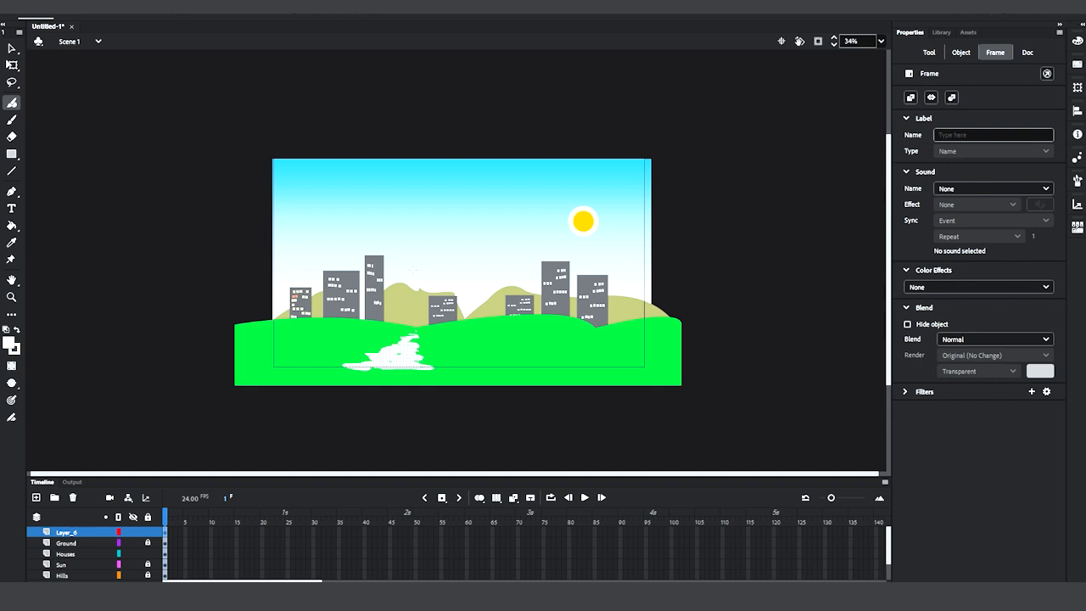
click(12, 49)
click(176, 261)
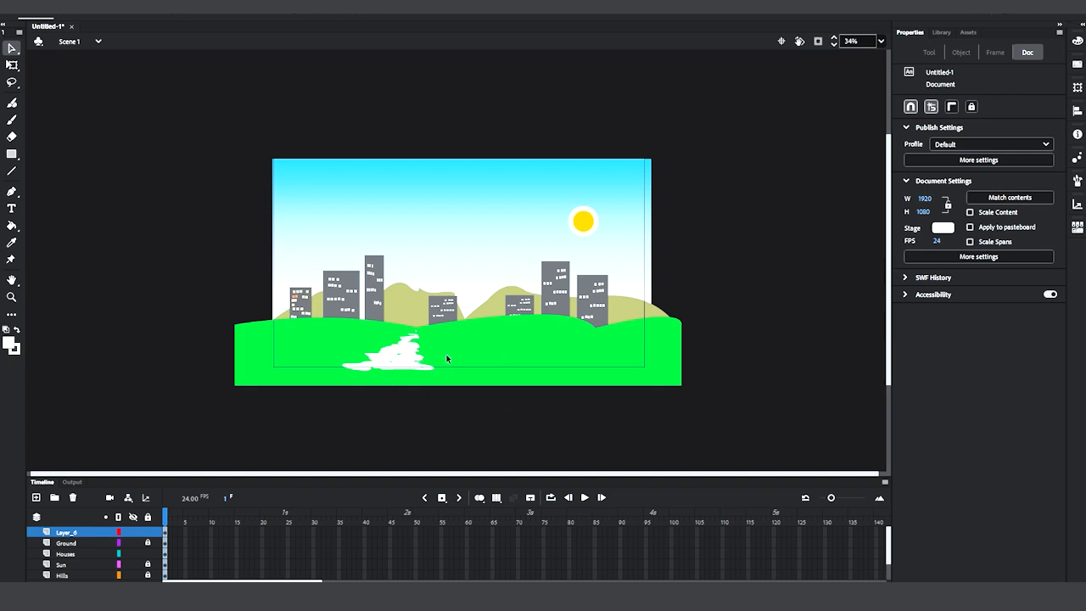
- Extend the lake's narrow tip up to the ground's edge and widen its lower sides with the Fluid Brush
key(ctrl+equal)
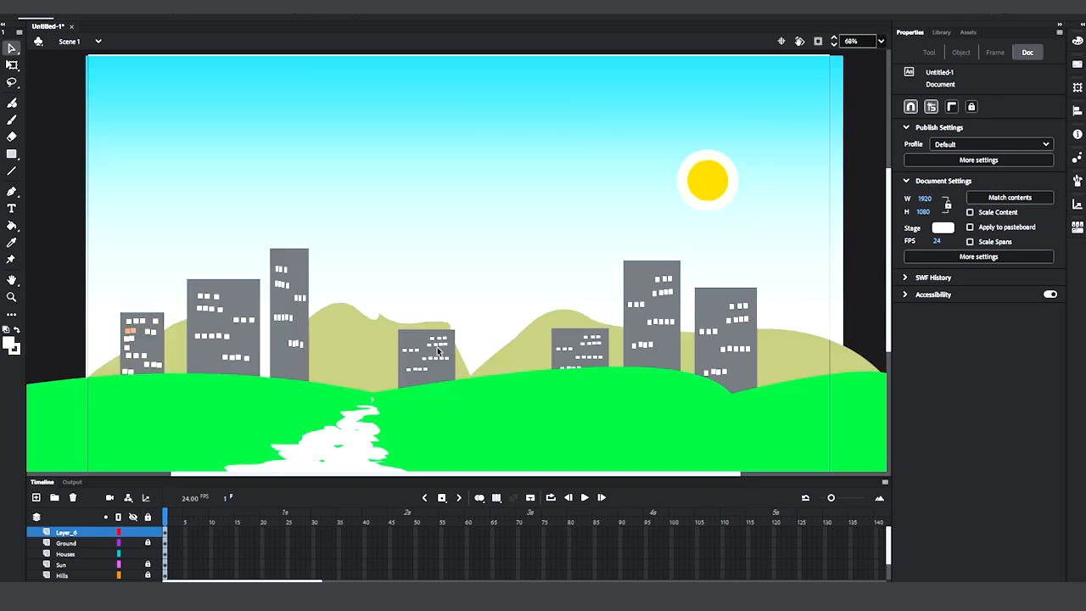
scroll(526, 339, down, 3)
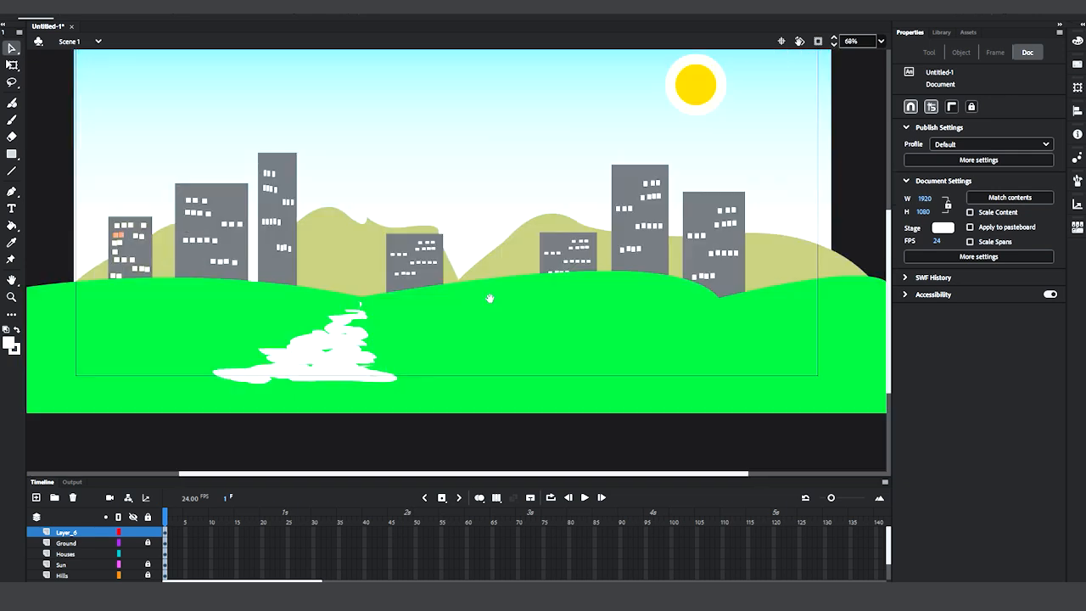
scroll(577, 289, left, 3)
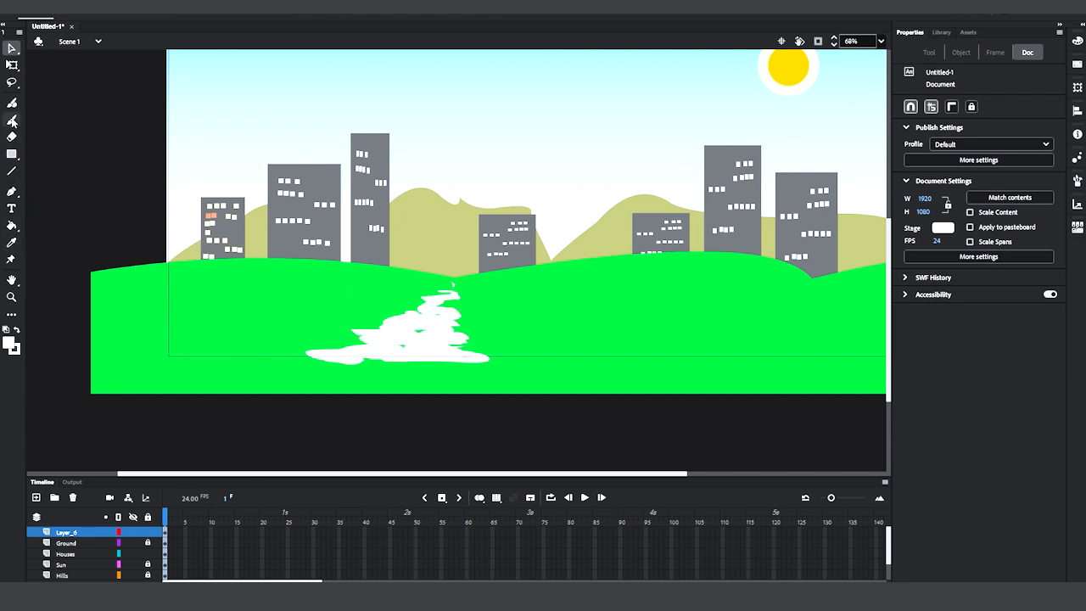
click(12, 120)
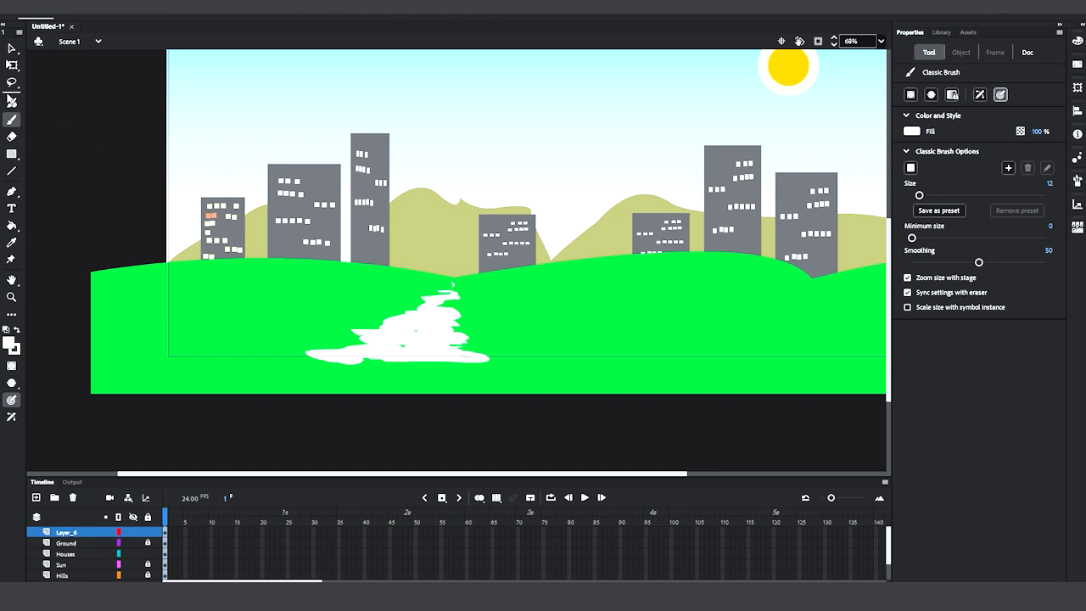
click(12, 102)
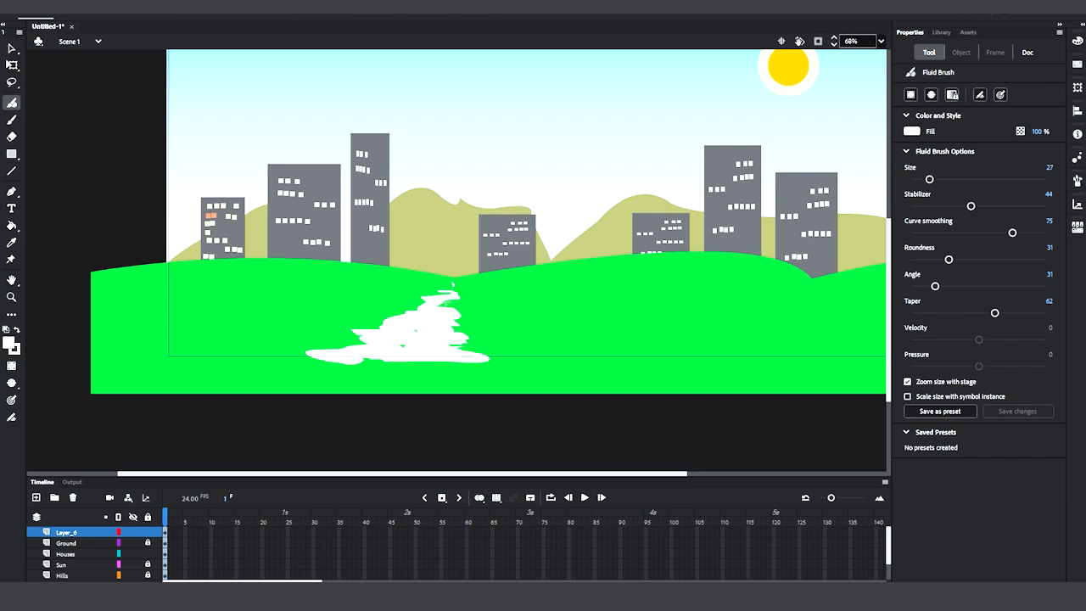
drag(452, 284, 456, 280)
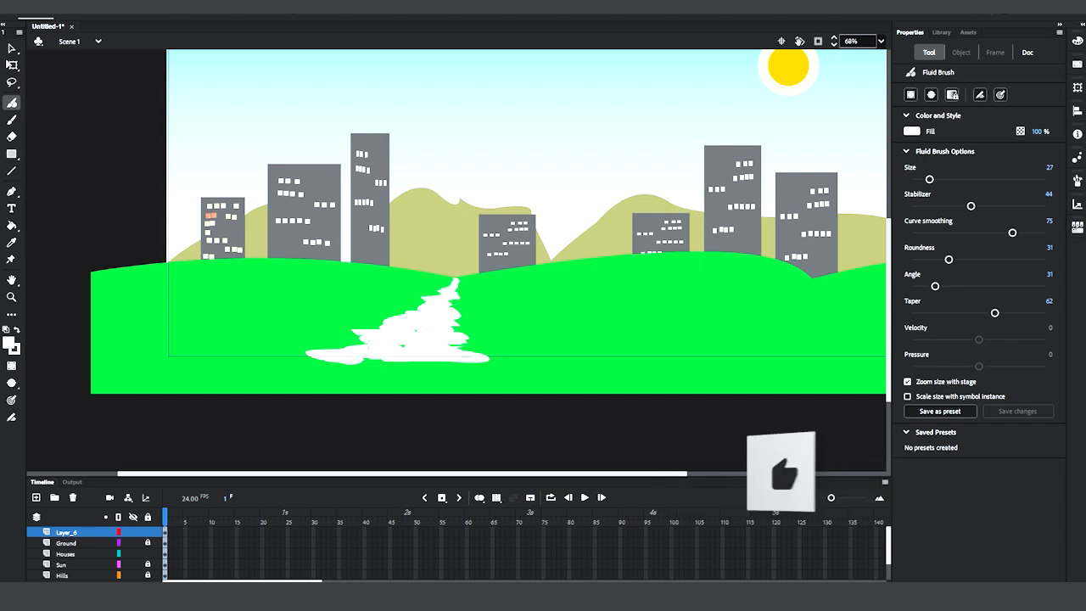
drag(466, 344, 504, 341)
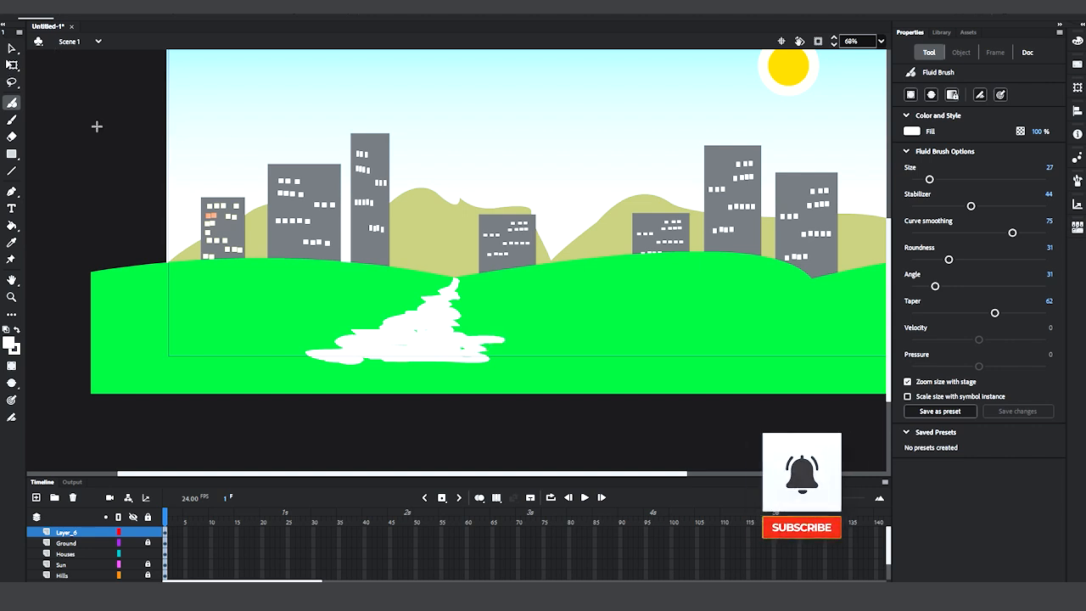
- Rename the layer holding the white lake as lake
double_click(71, 532)
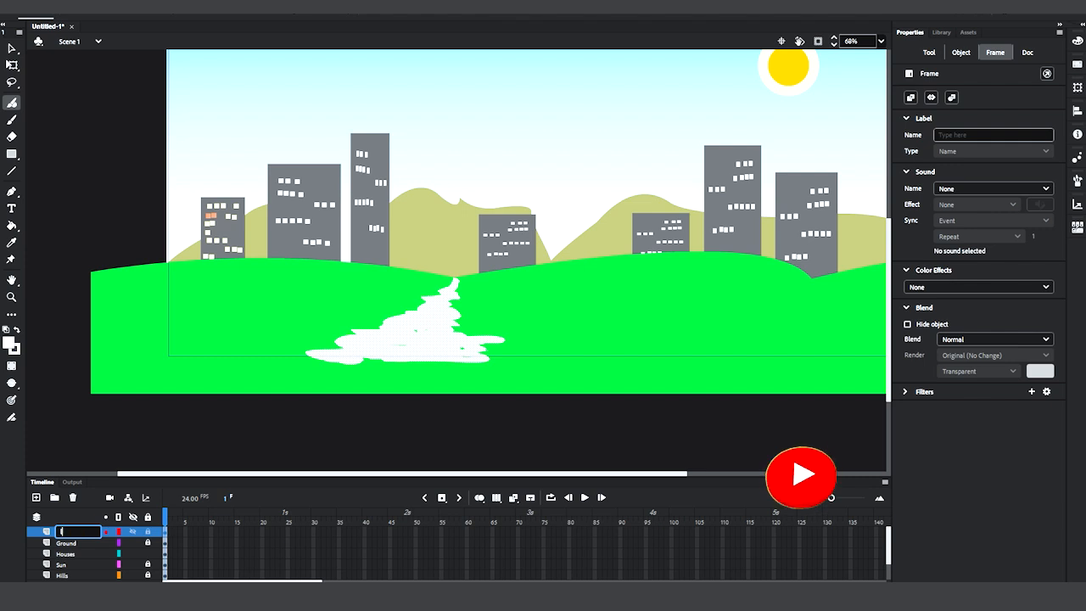
text(lake)
key(Return)
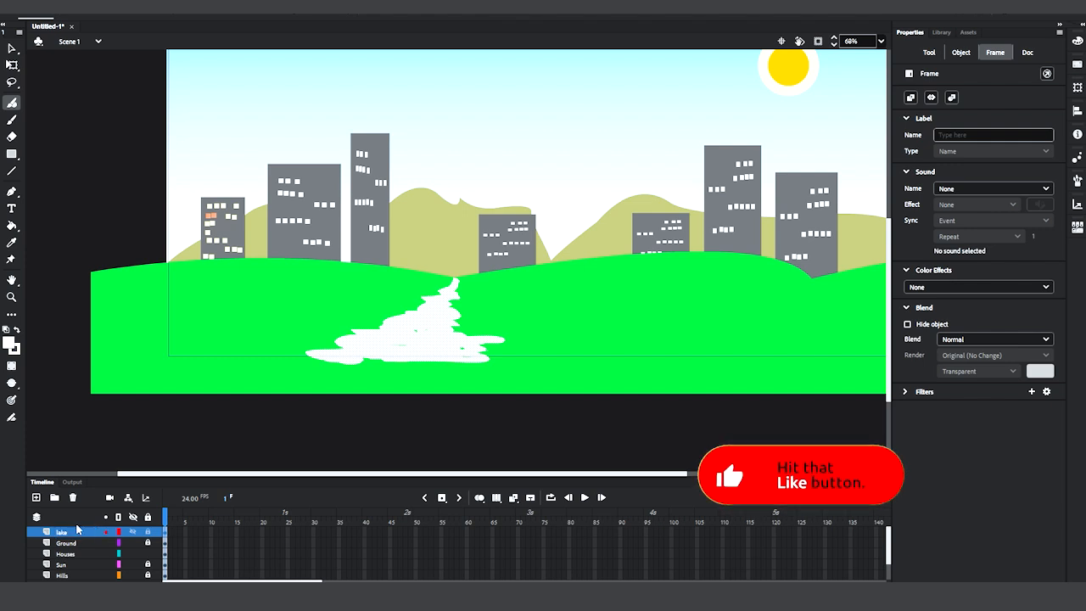
- Add a new layer named Area above the lake layer and lock the Houses and lake layers
click(37, 498)
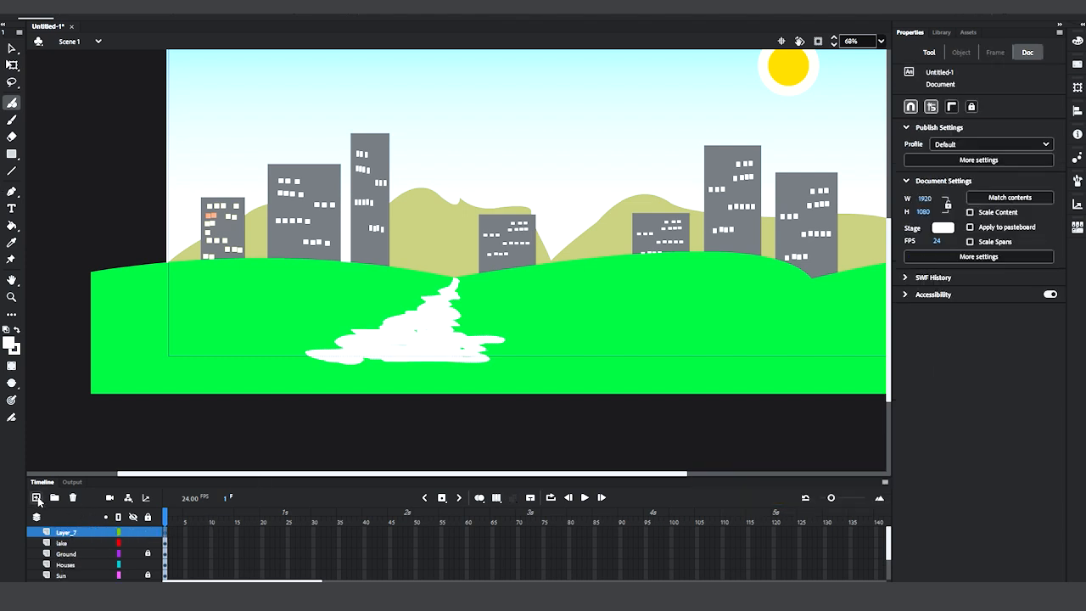
double_click(72, 535)
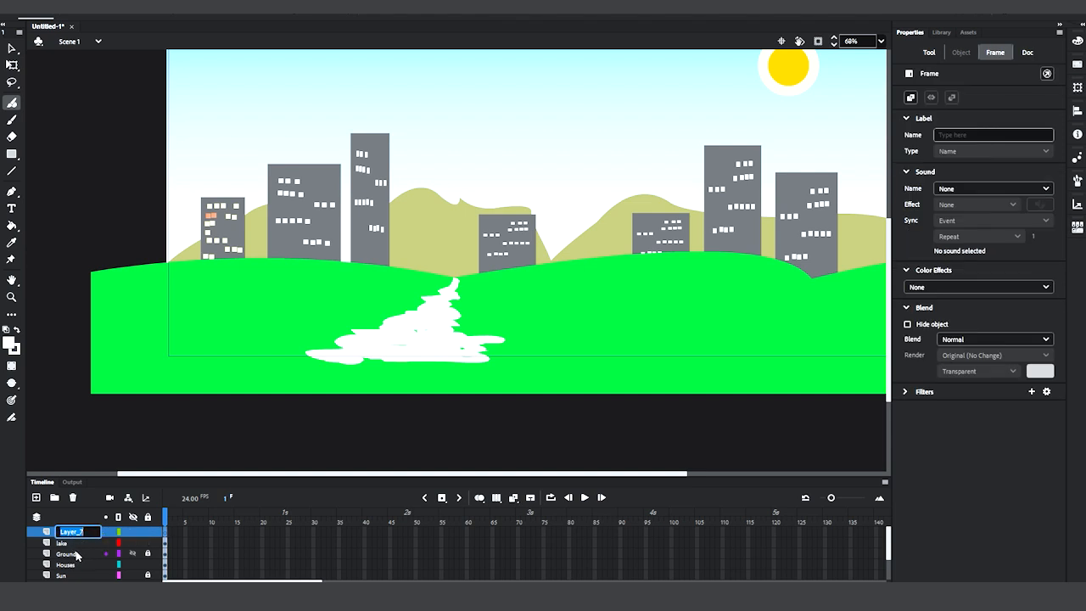
text(Area)
key(Return)
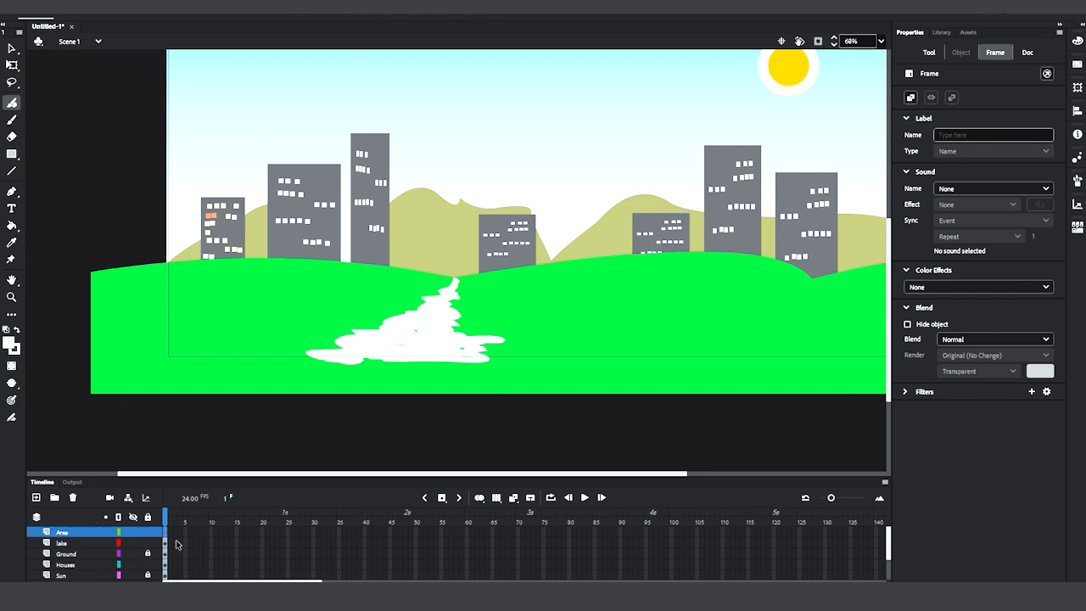
click(148, 564)
click(149, 543)
- Draw a nearly vertical line about 4 by 68 on the ground and give it stroke size 2 and color #FF9900
click(12, 171)
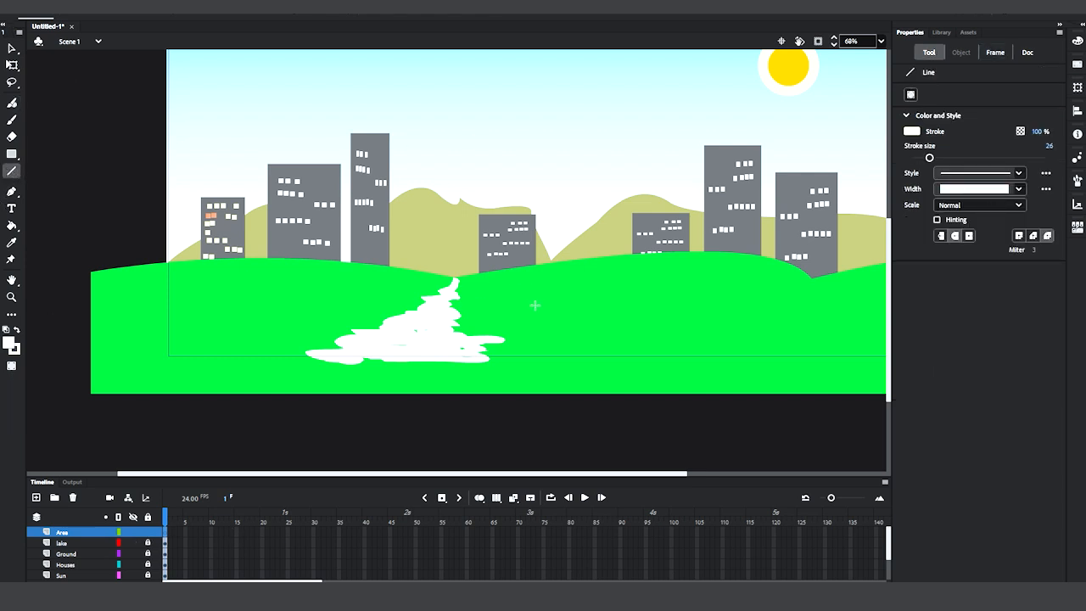
scroll(463, 278, up, 2)
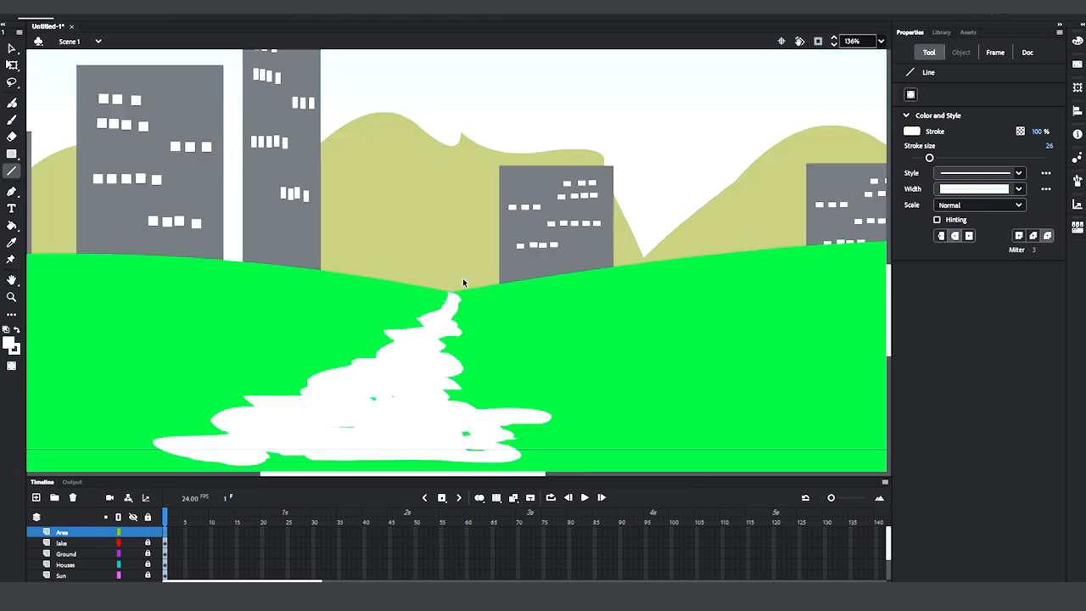
scroll(445, 318, down, 5)
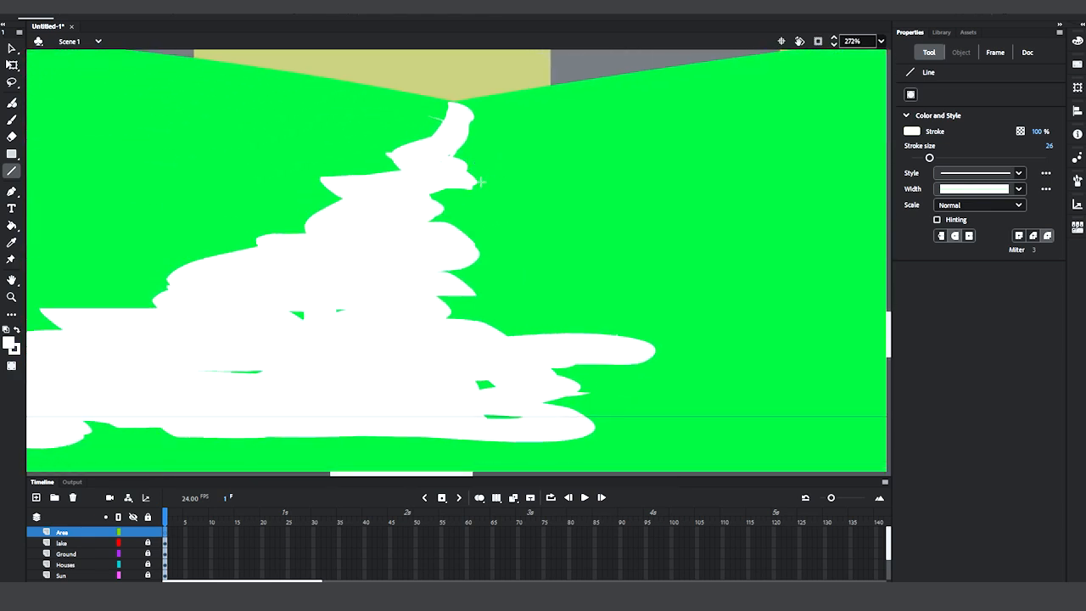
drag(130, 113, 124, 235)
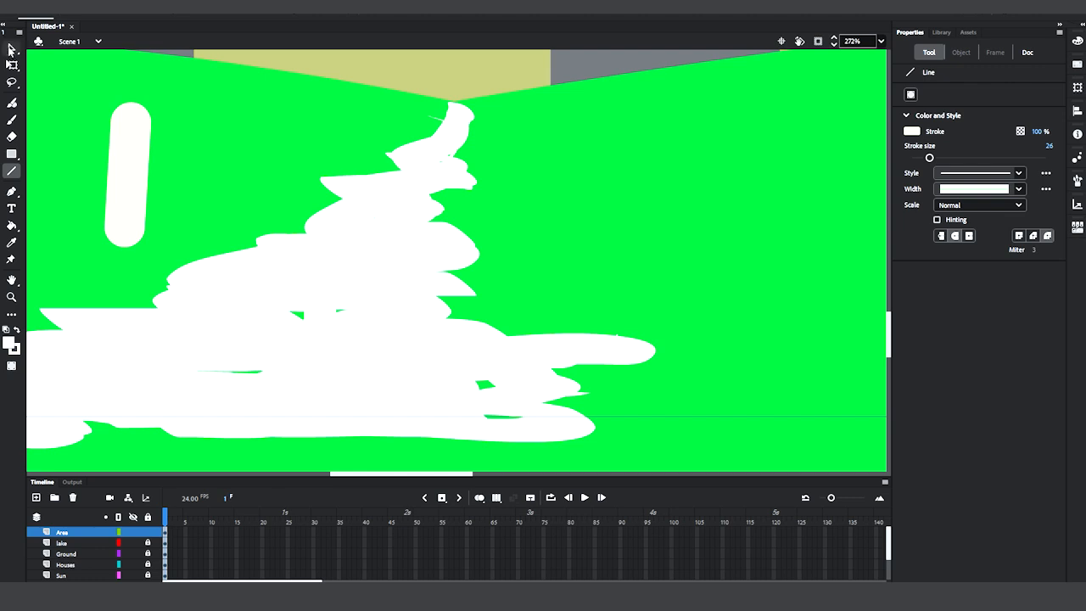
key(v)
click(129, 161)
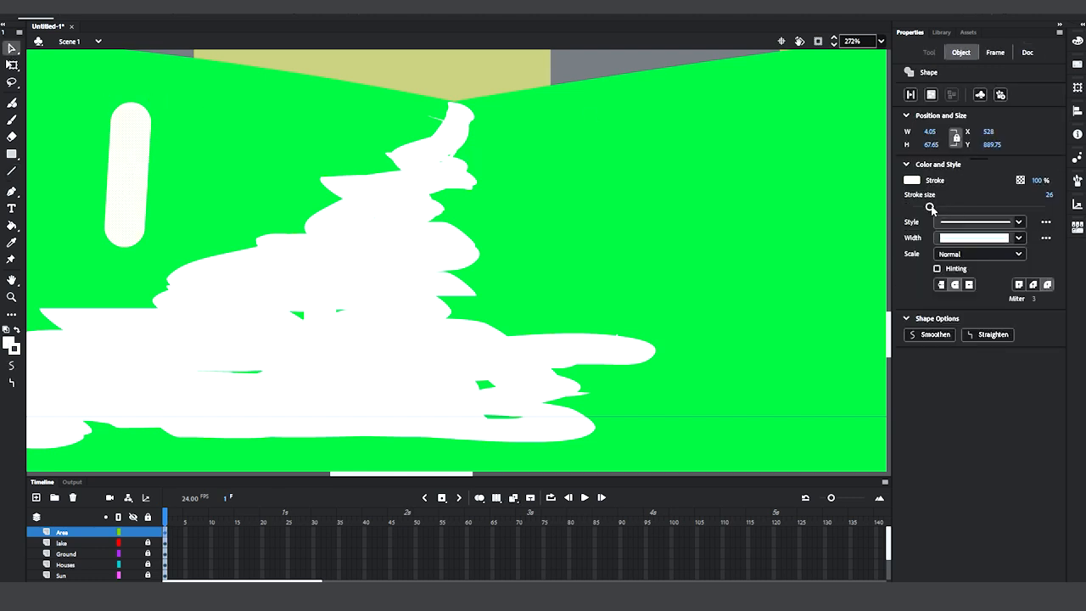
drag(930, 207, 914, 208)
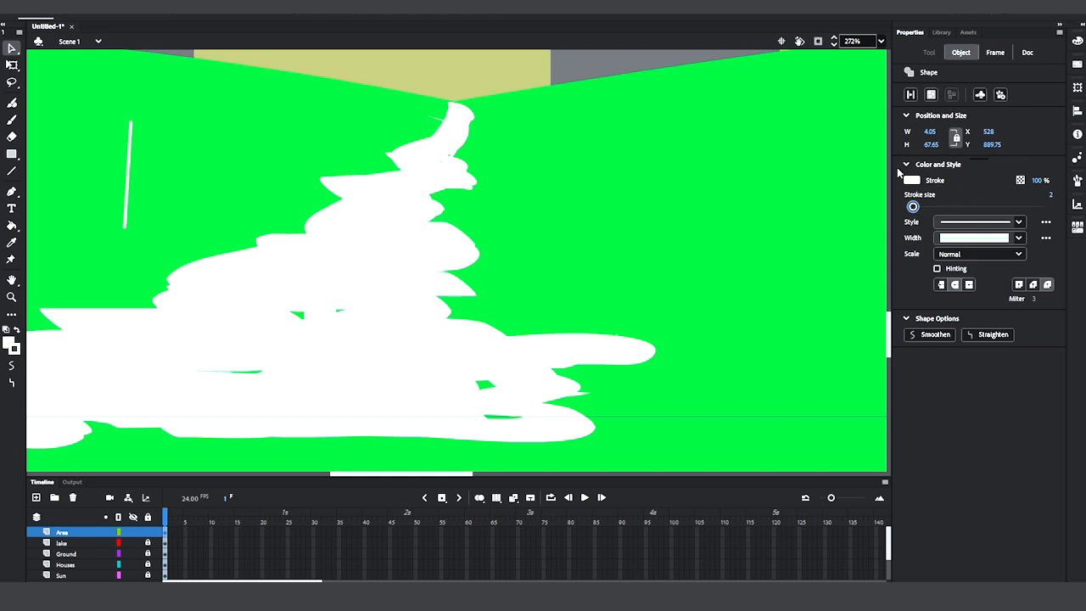
click(912, 180)
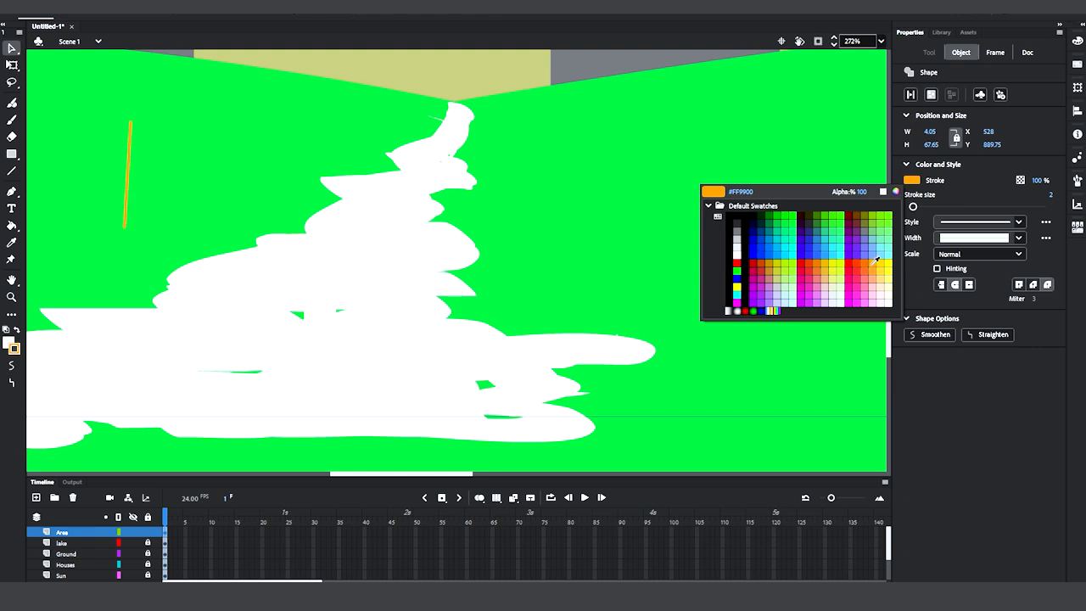
click(872, 258)
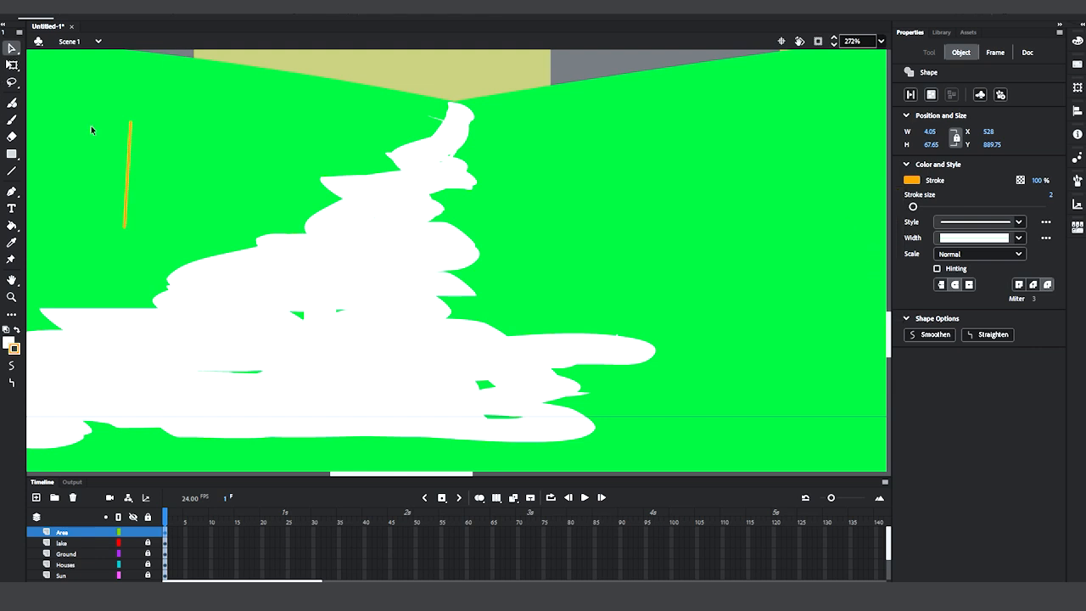
- Move the orange line to the lake's narrow end and copy it down the right bank with thicker strokes toward the front
mouse_move(131, 172)
mouse_down()
mouse_move(464, 178)
mouse_move(438, 170)
mouse_up()
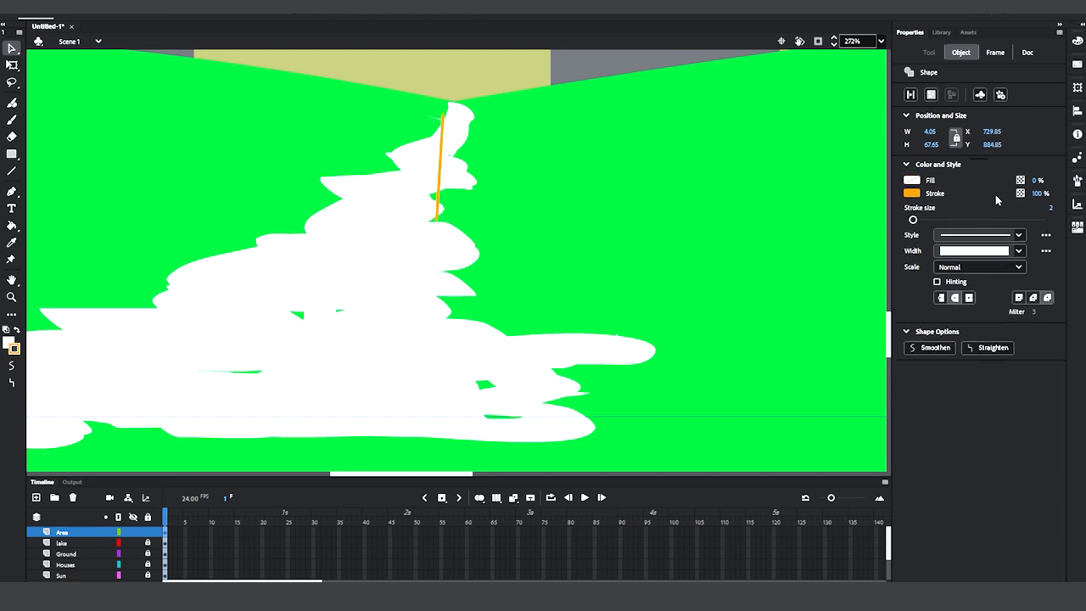
drag(914, 220, 915, 219)
mouse_move(443, 162)
mouse_down()
mouse_move(494, 261)
mouse_move(566, 327)
mouse_up()
key(ctrl+z)
drag(913, 221, 922, 209)
- Place three orange post copies along the lake's left bank, using stroke size 8 for the front one
click(496, 282)
drag(440, 163, 331, 161)
mouse_move(465, 214)
mouse_down()
mouse_move(246, 201)
mouse_move(148, 249)
mouse_up()
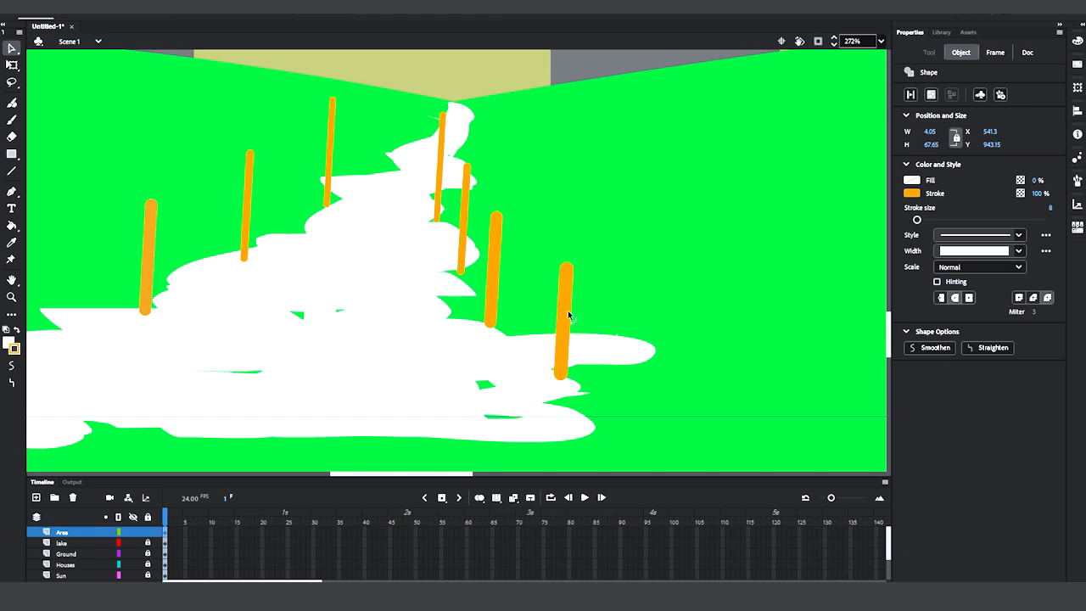
- Bend the three left-bank posts, the post at the lake's narrow end and the second-to-front right-bank post into slight curves
click(498, 281)
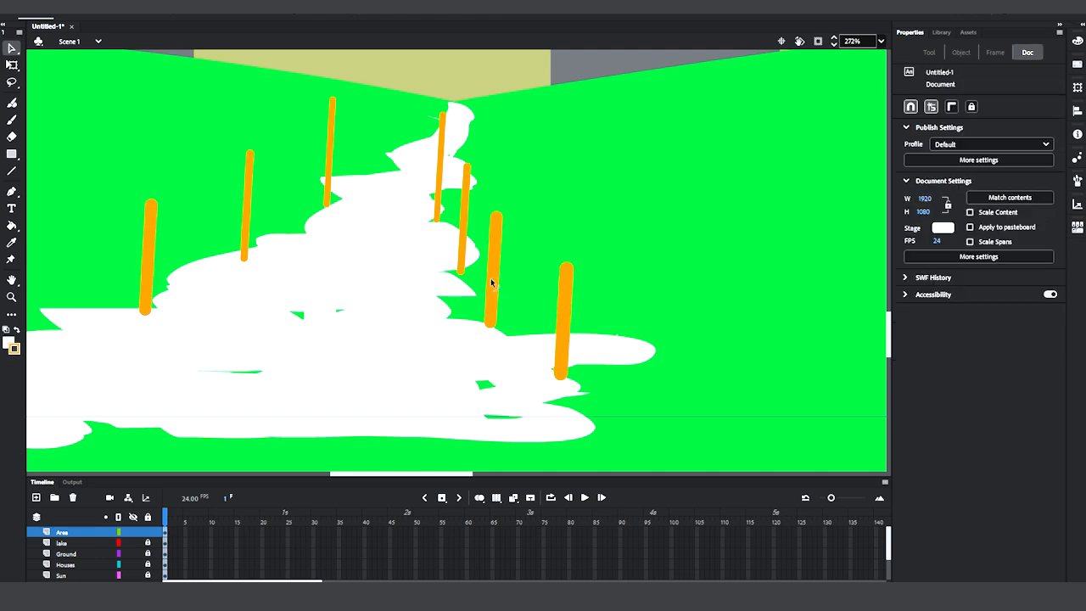
drag(496, 274, 489, 272)
click(485, 263)
drag(490, 272, 487, 281)
drag(440, 179, 436, 180)
drag(147, 254, 157, 255)
- Copy the front right-bank post to the lake's front-left edge and select both posts
click(567, 313)
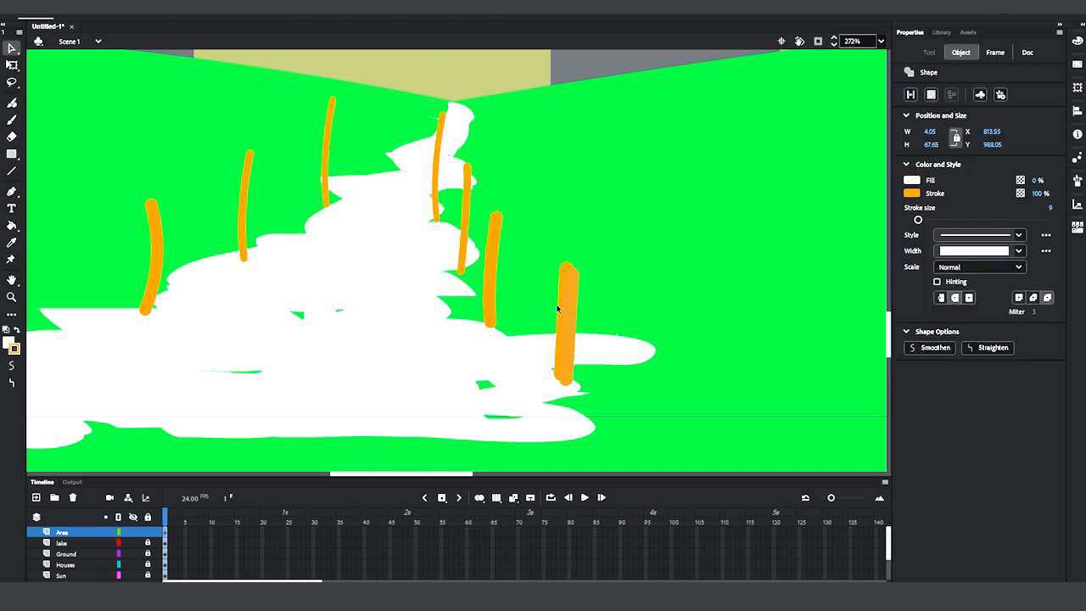
mouse_move(577, 342)
mouse_down()
mouse_move(246, 327)
mouse_move(198, 356)
mouse_up()
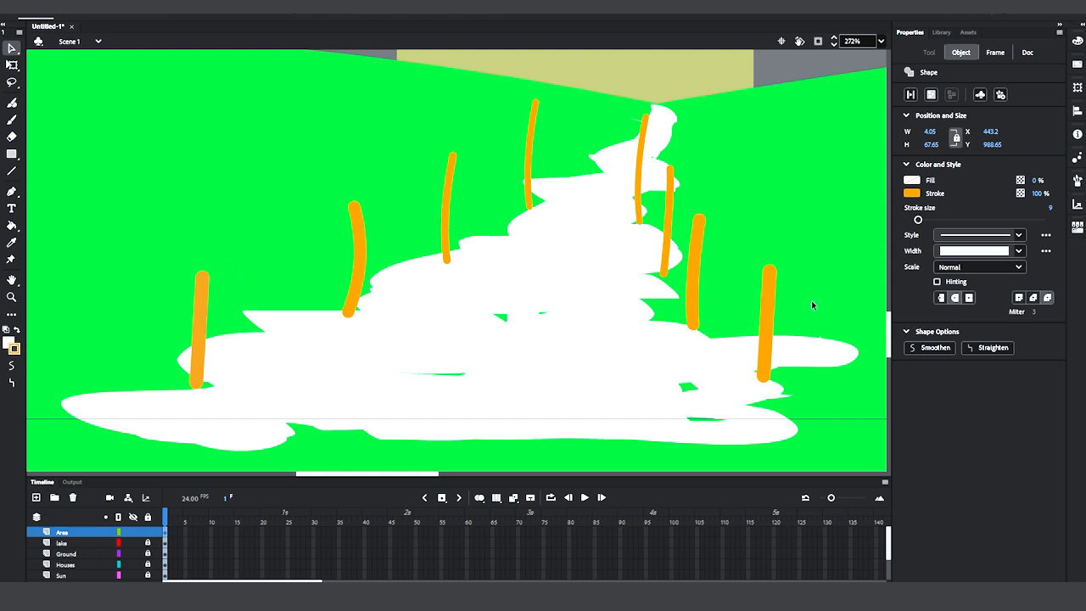
click(770, 295)
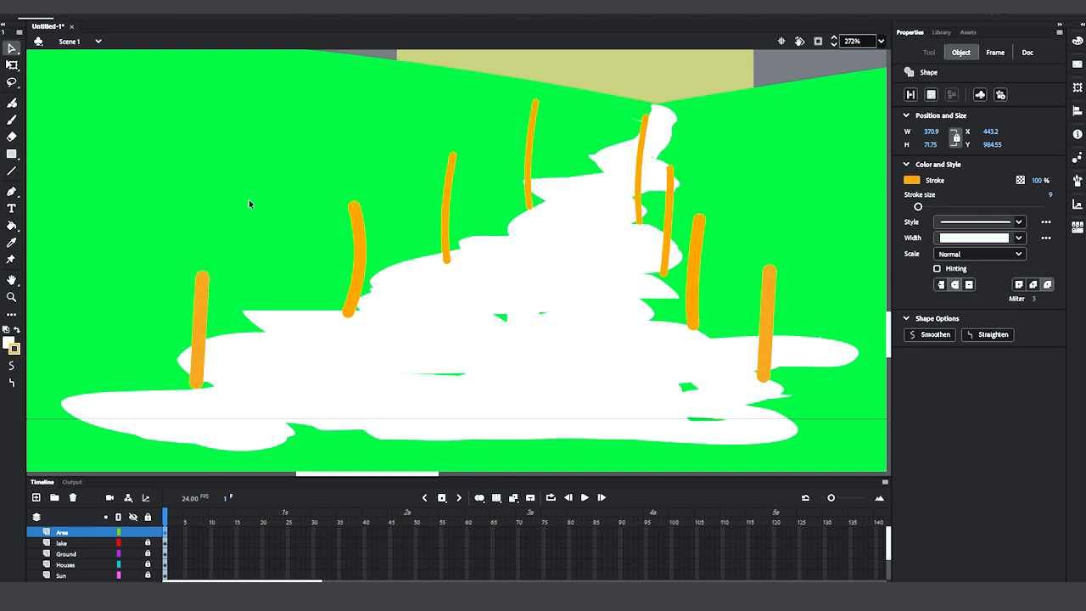
- Stretch the two front orange posts taller, to a combined selection height of about 93, and nudge them upward
click(12, 64)
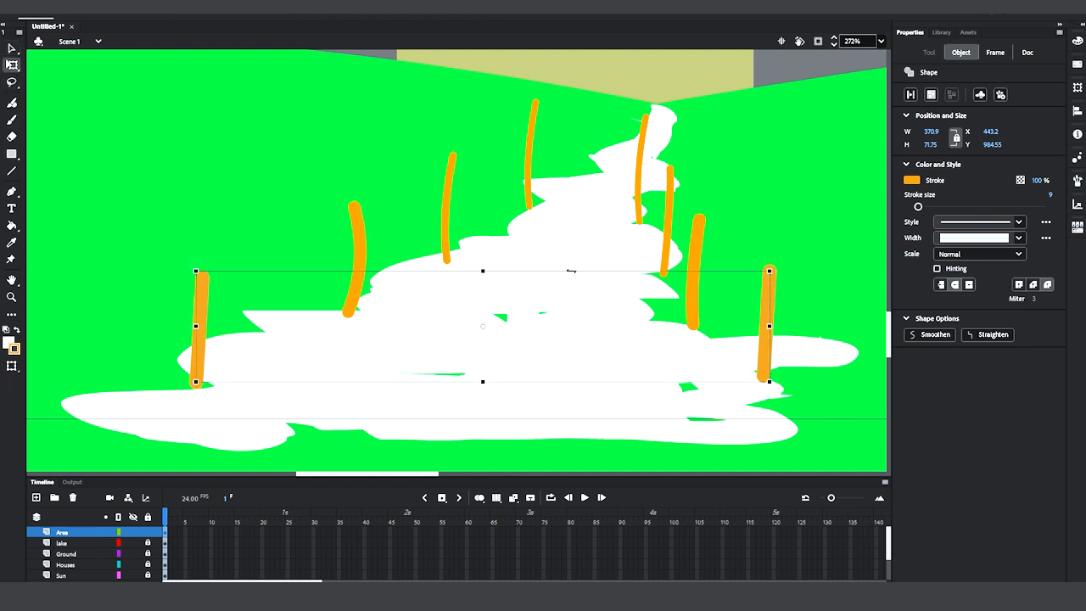
drag(483, 270, 483, 245)
key(Up)
key(Up)
key(Up)
key(Up)
key(Up)
key(Up)
key(Up)
key(Up)
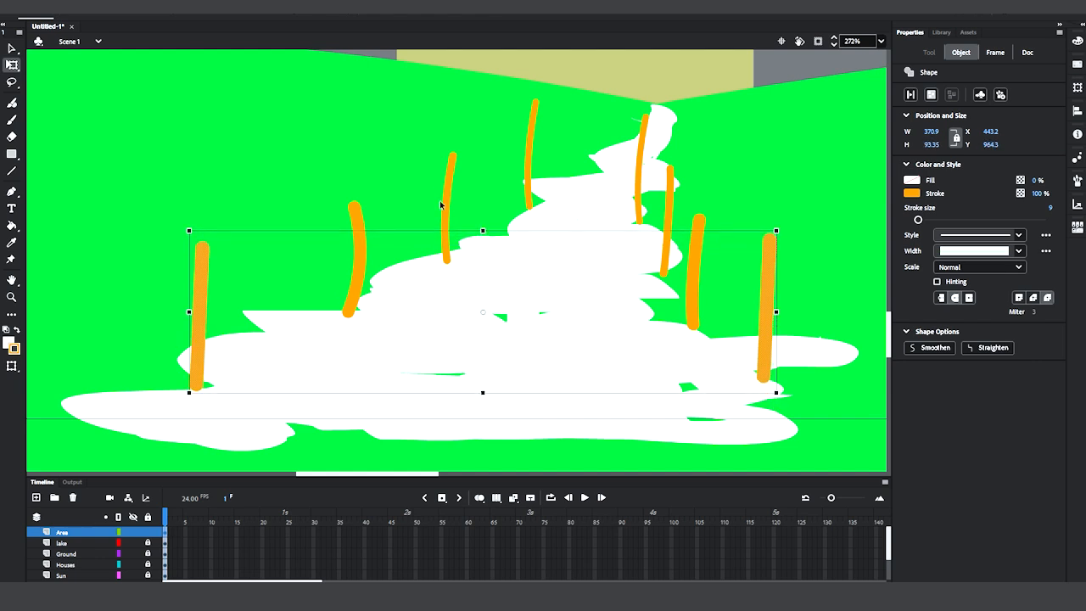
- Shorten the second-to-front post on each bank, making the left-bank one about 56 tall
click(378, 185)
click(363, 235)
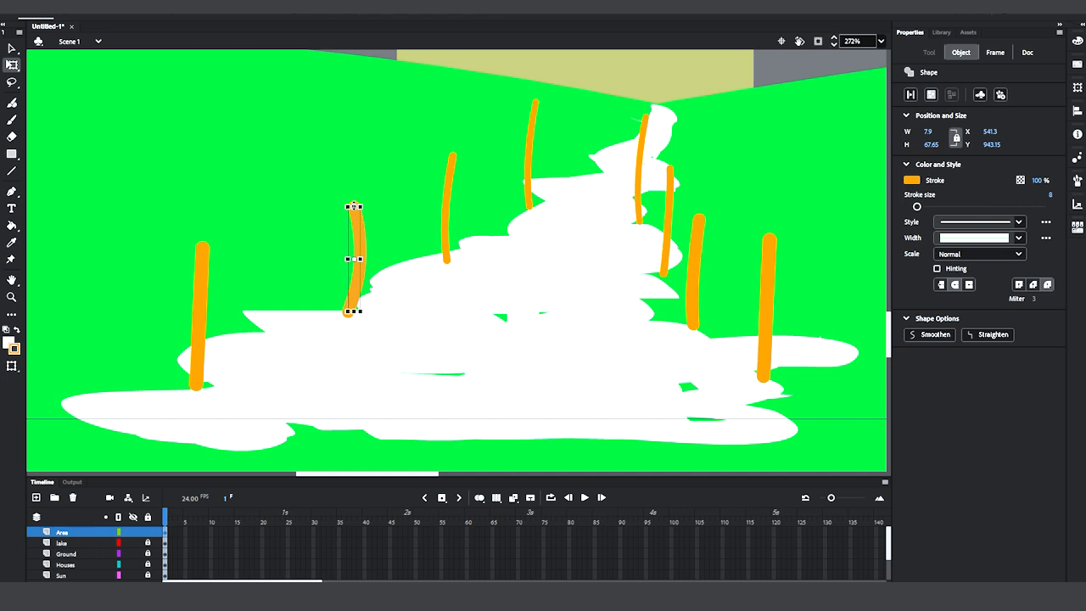
drag(354, 206, 353, 211)
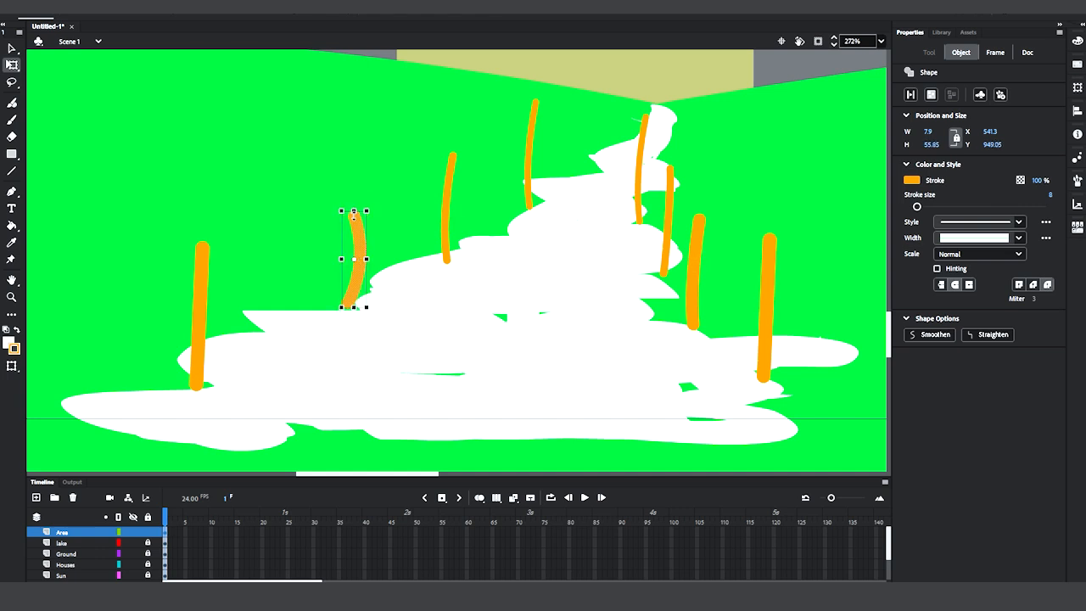
click(694, 280)
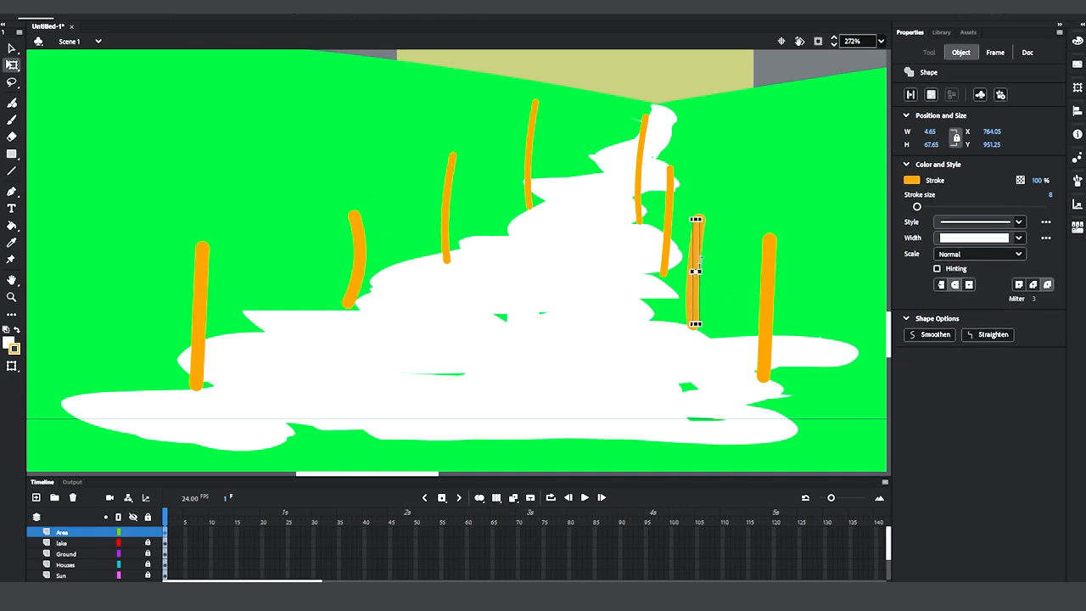
drag(695, 220, 695, 246)
- Shorten the third post from the front on both banks and shift the right-bank one slightly outward and down
click(669, 208)
shift+click(446, 203)
drag(557, 155, 558, 178)
click(711, 197)
drag(669, 209, 678, 218)
- Shorten the farthest pair of posts to a combined selection height of about 33 and move them down onto the banks
click(640, 165)
shift+click(528, 149)
drag(588, 101, 587, 135)
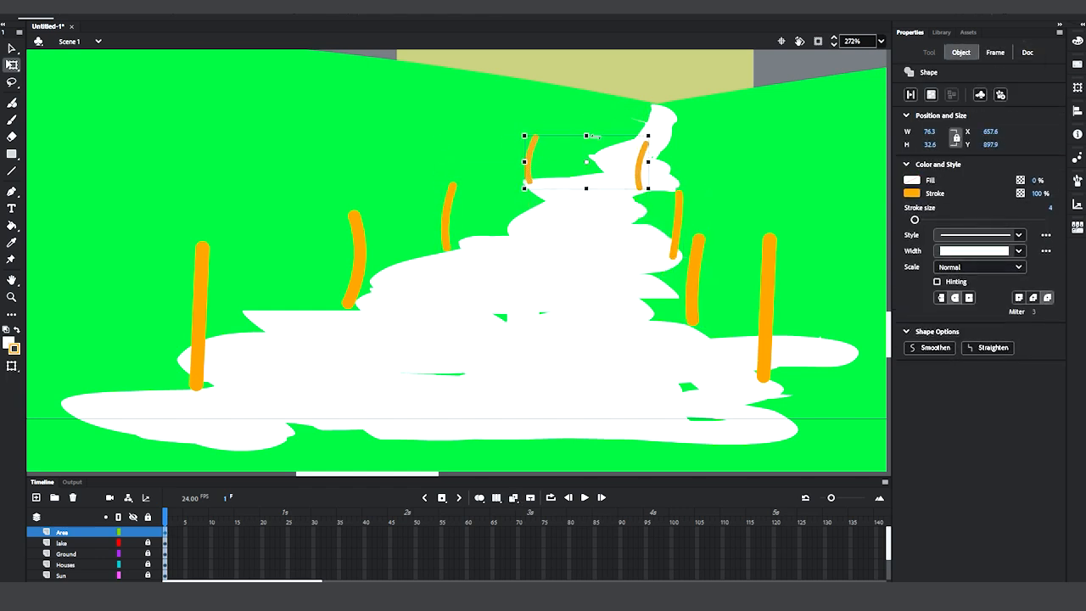
drag(640, 164, 640, 182)
click(722, 253)
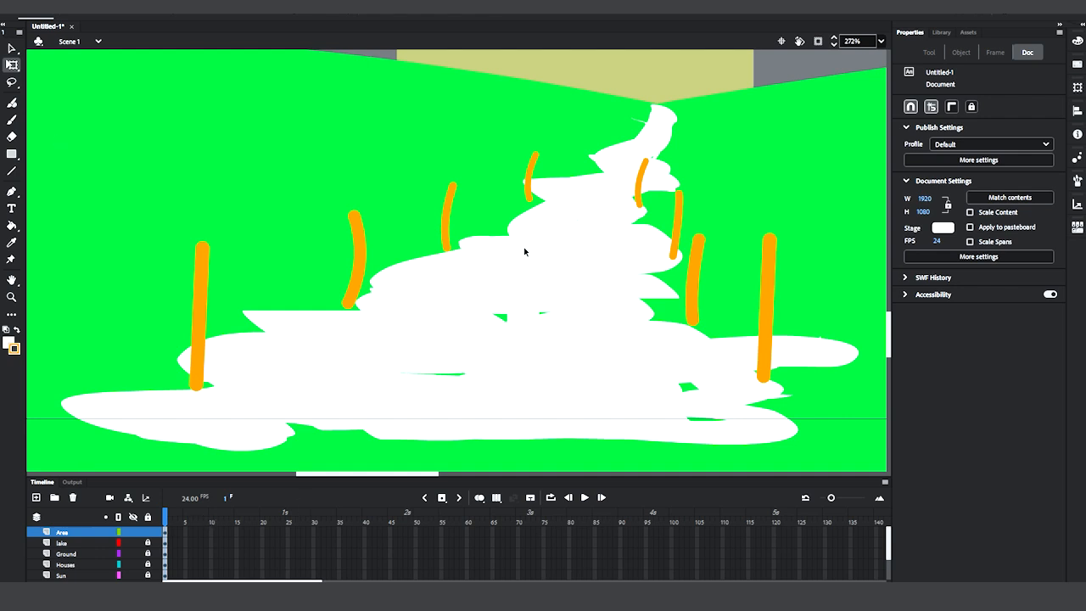
scroll(524, 247, down, 4)
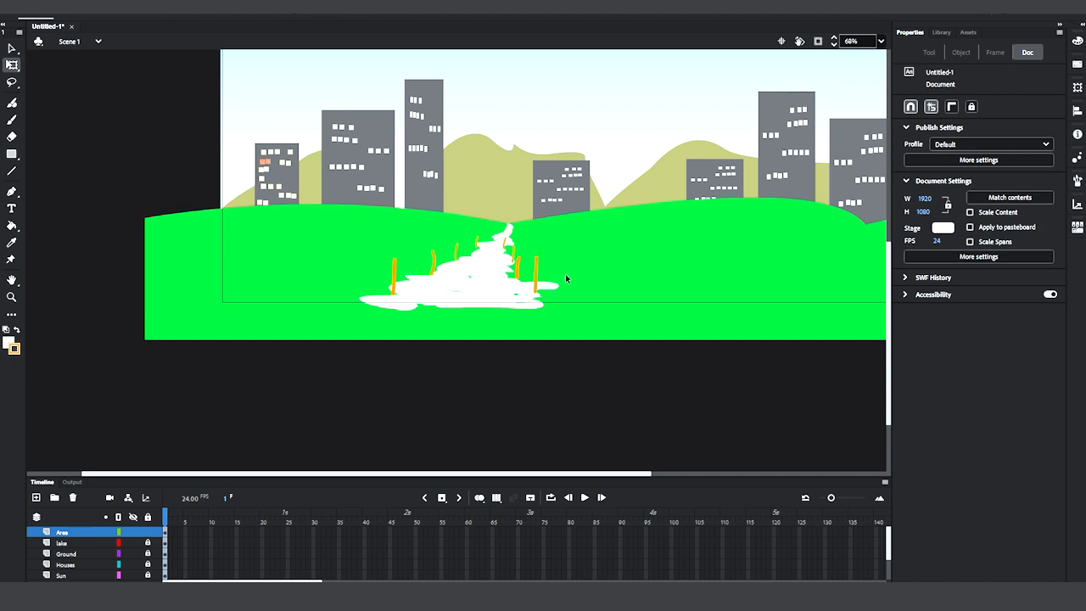
scroll(565, 274, up, 4)
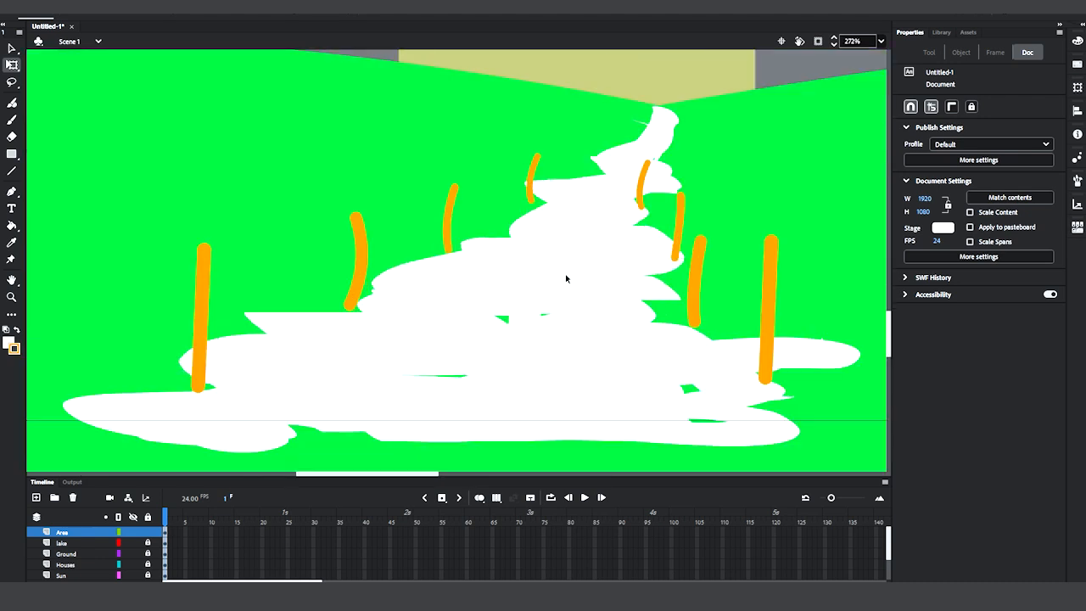
- Set up the Classic Brush with a round tip and the orange fill sampled from the front right-bank post
click(11, 170)
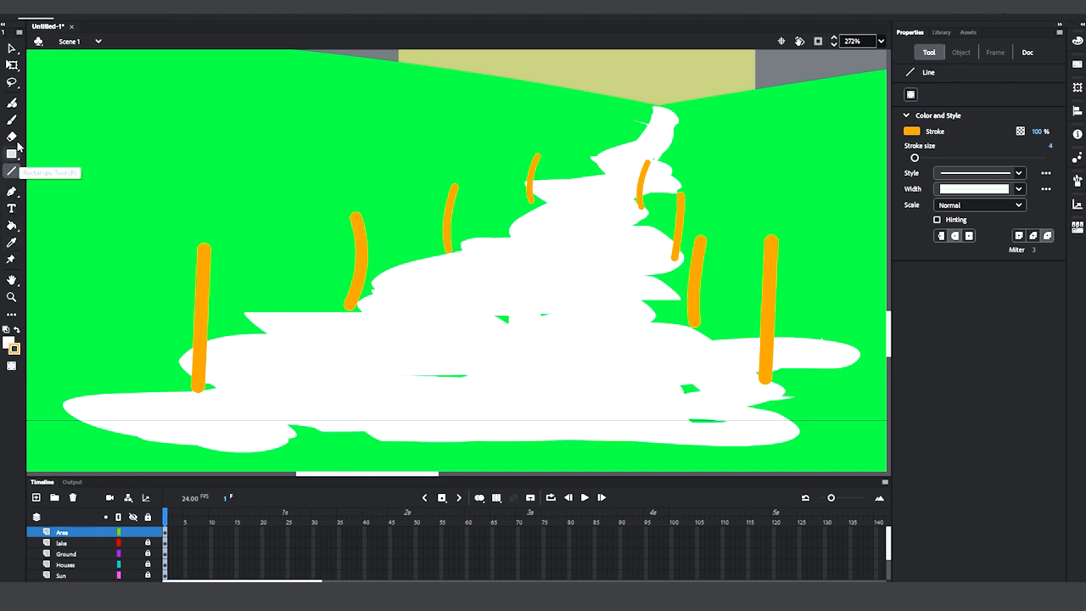
click(11, 120)
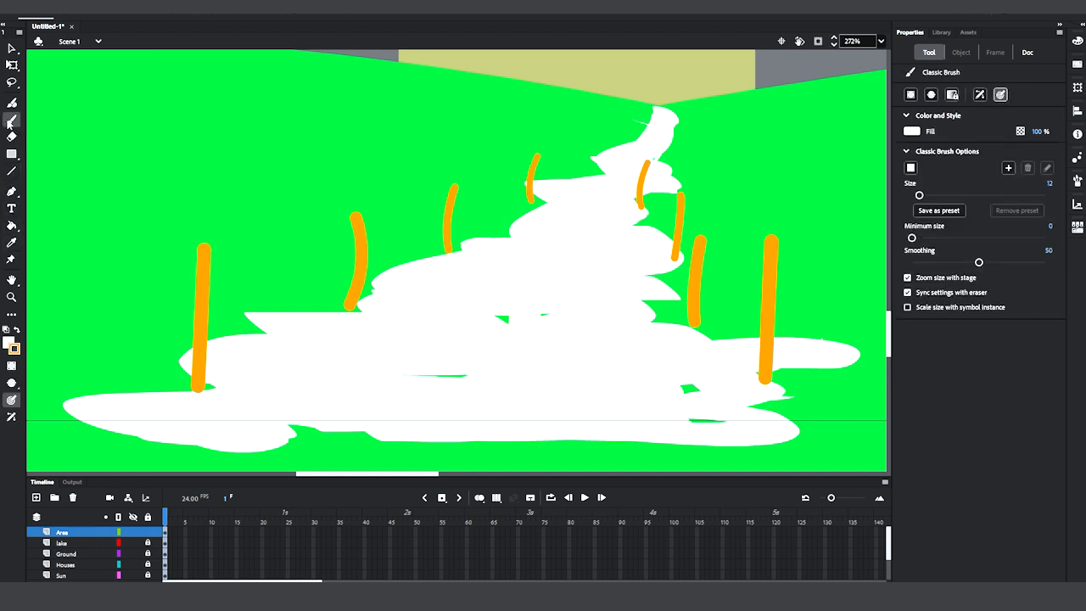
click(911, 168)
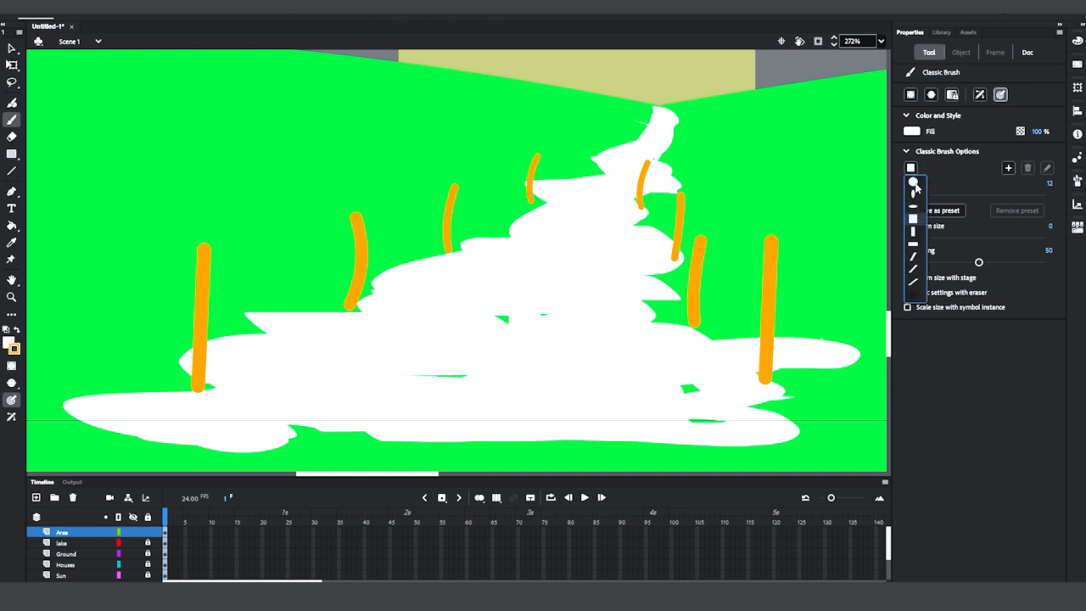
click(913, 184)
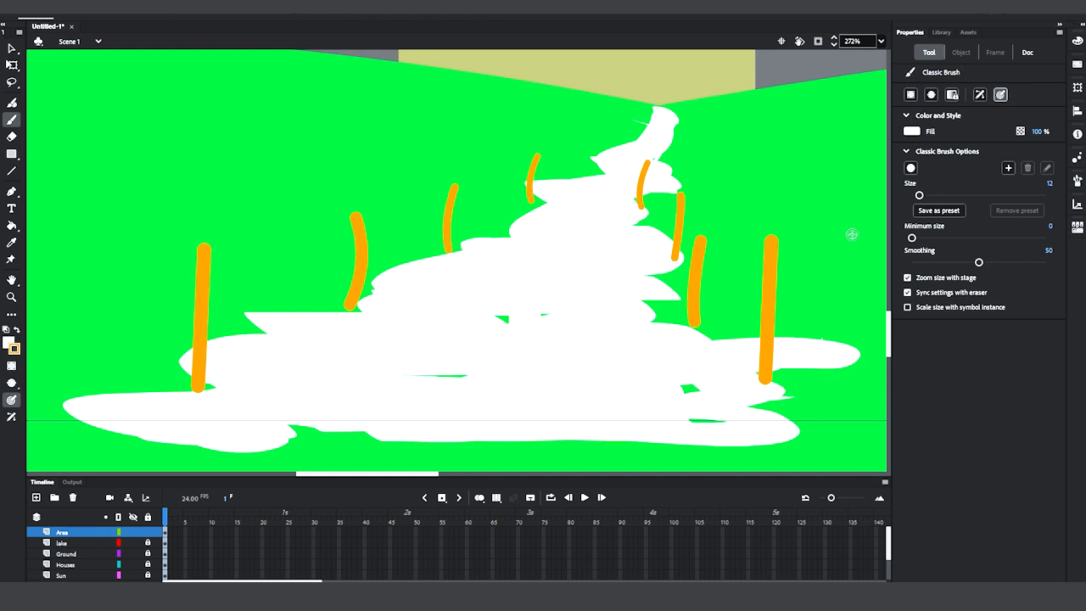
click(912, 132)
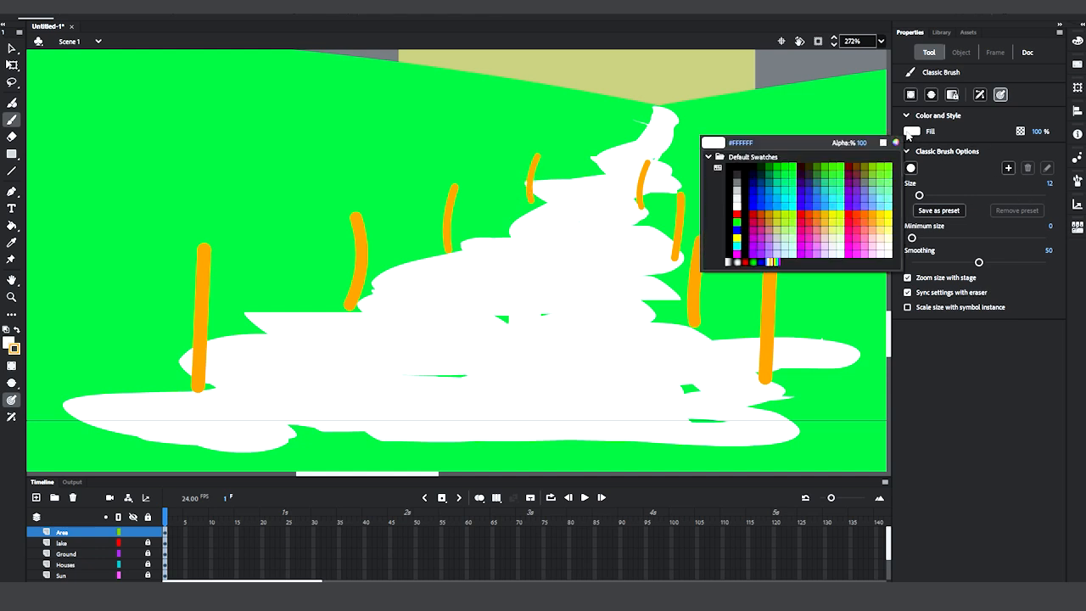
click(873, 204)
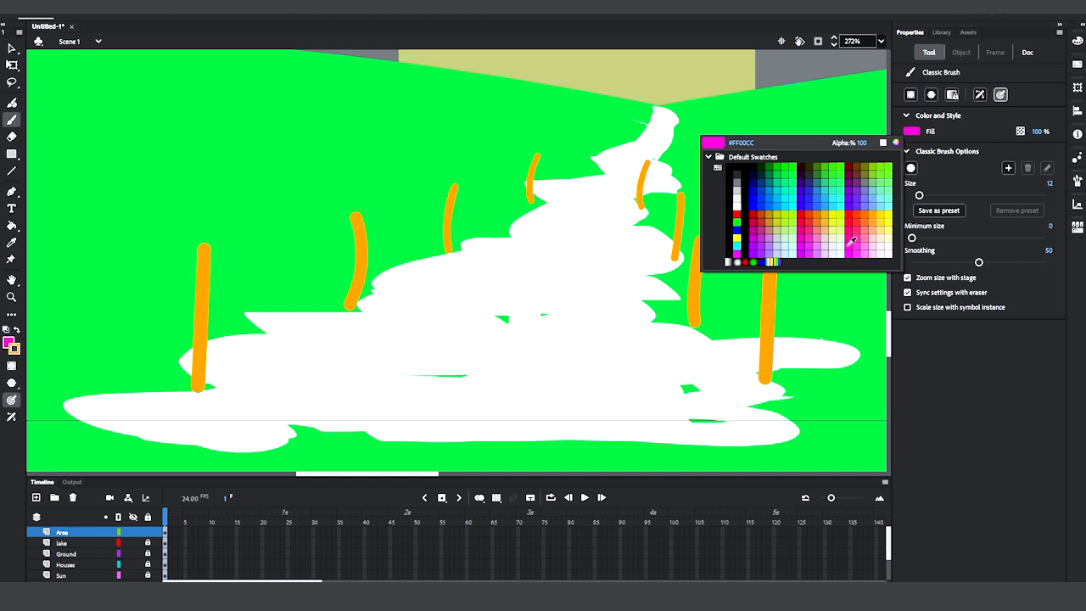
click(769, 297)
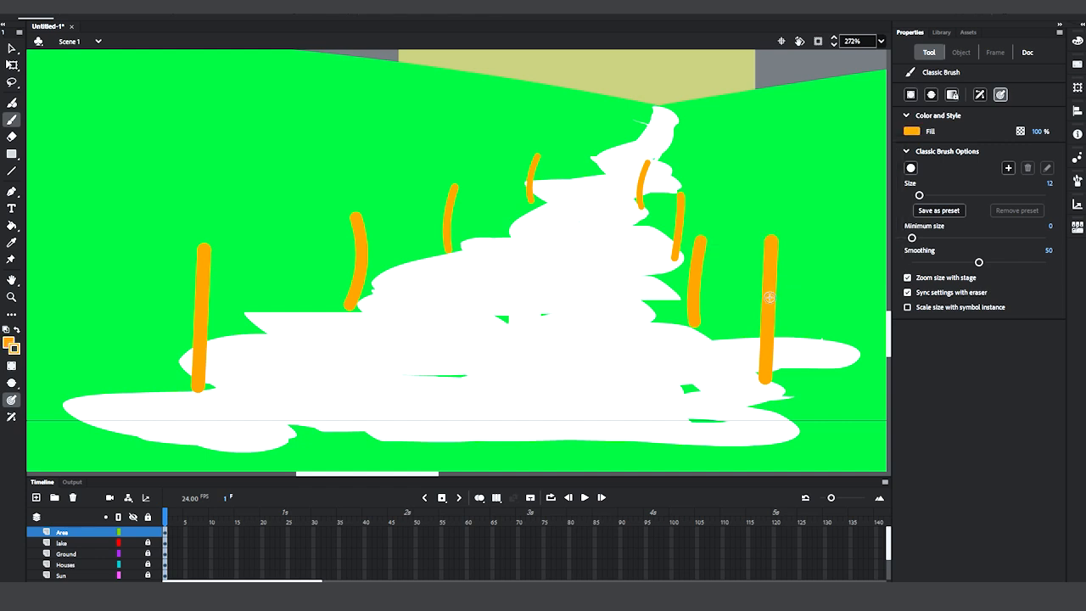
- Lower the orange's saturation to 90% and brightness to 91%, giving hex E99416
click(1075, 42)
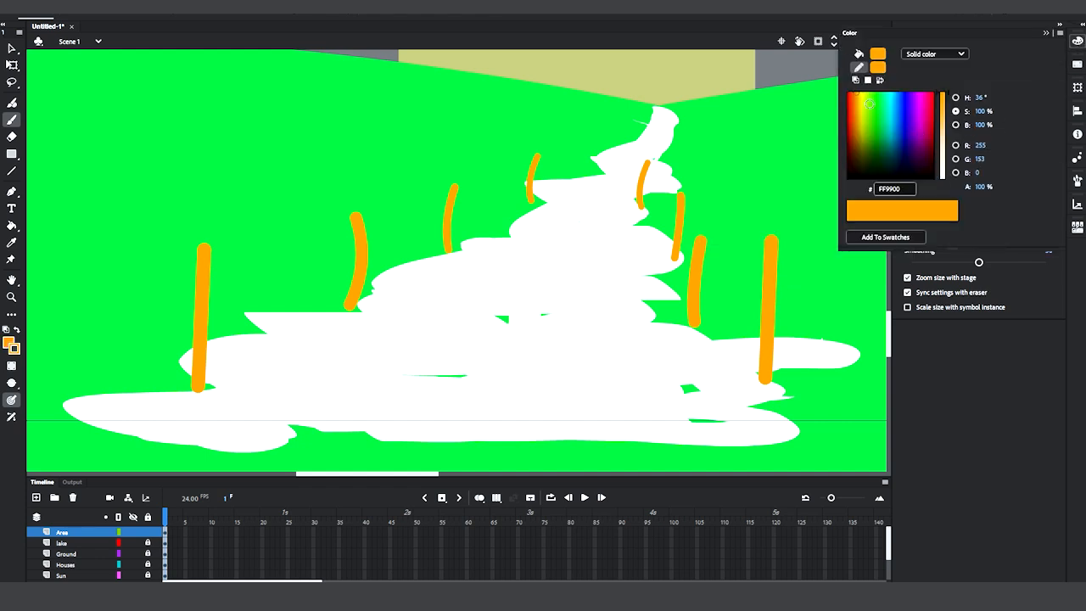
drag(944, 115, 942, 103)
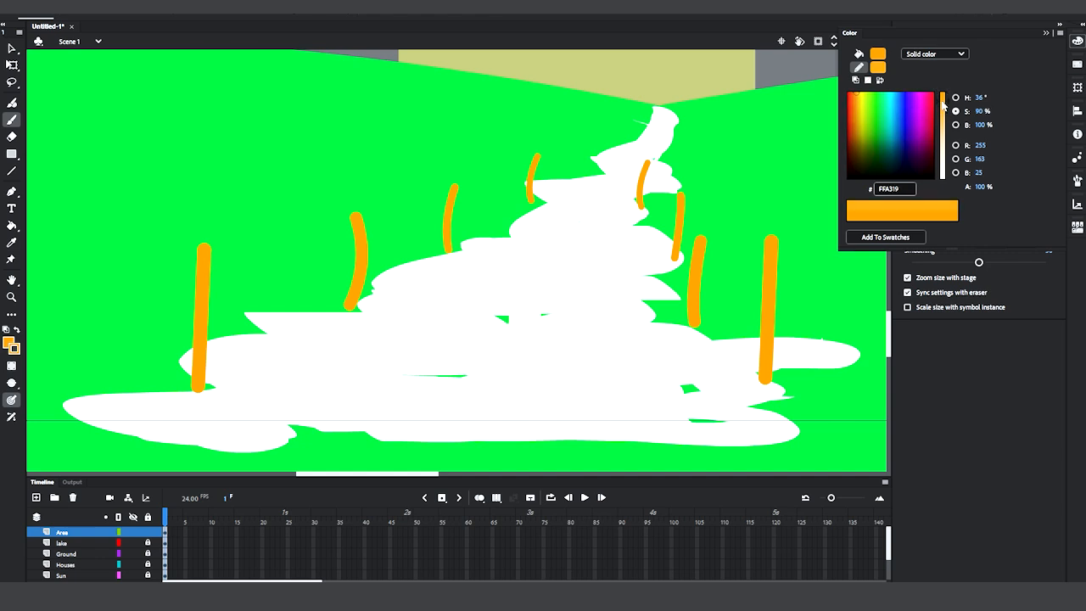
drag(855, 93, 858, 98)
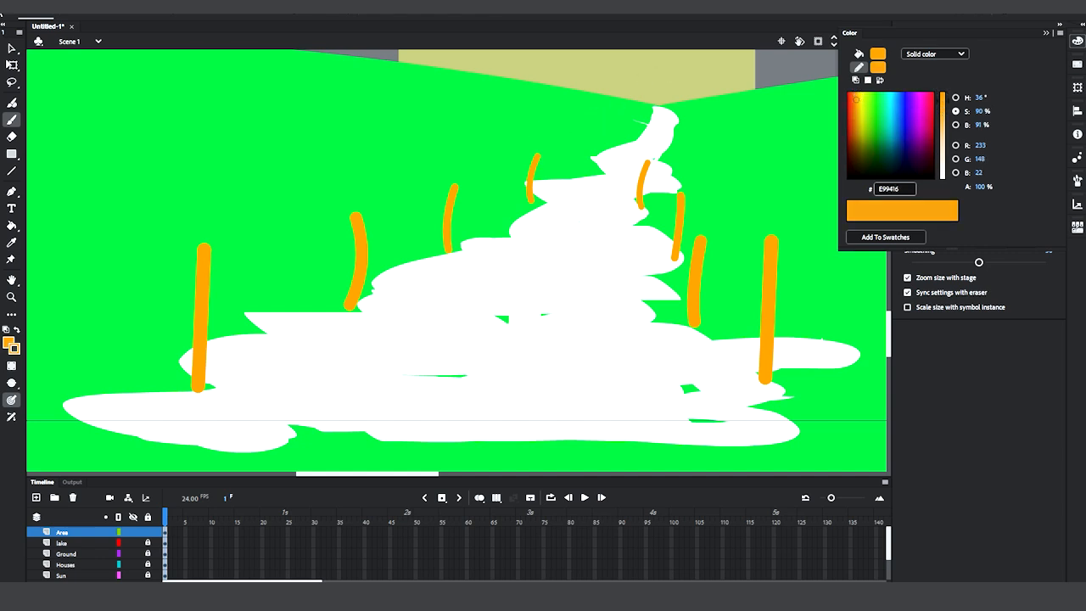
click(10, 49)
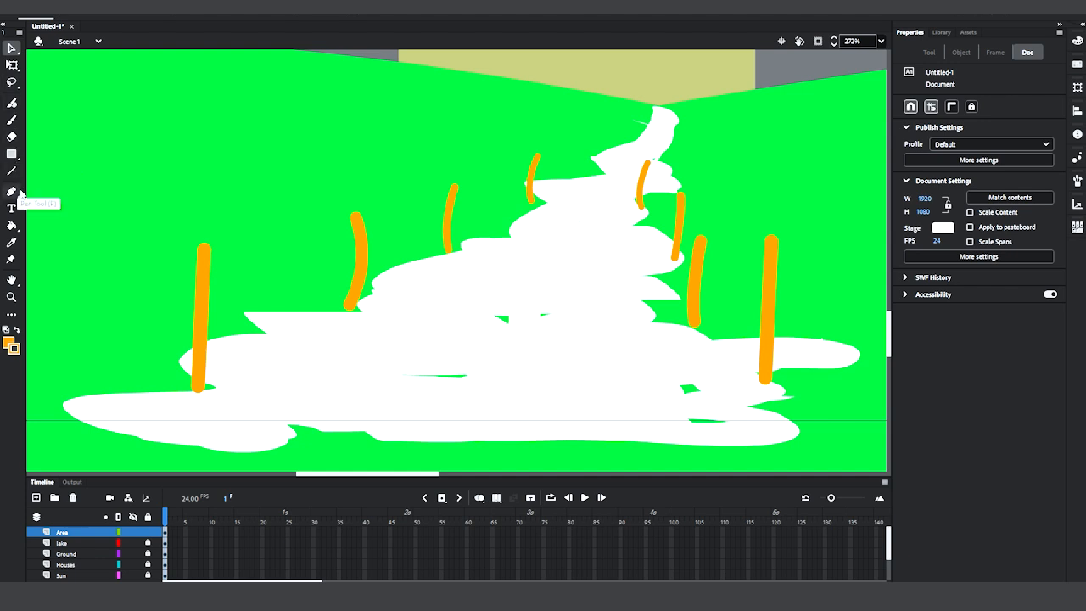
- With brush size 6, paint upper fence rails along both rows of posts and a lower rail between the two front right-bank posts
key(b)
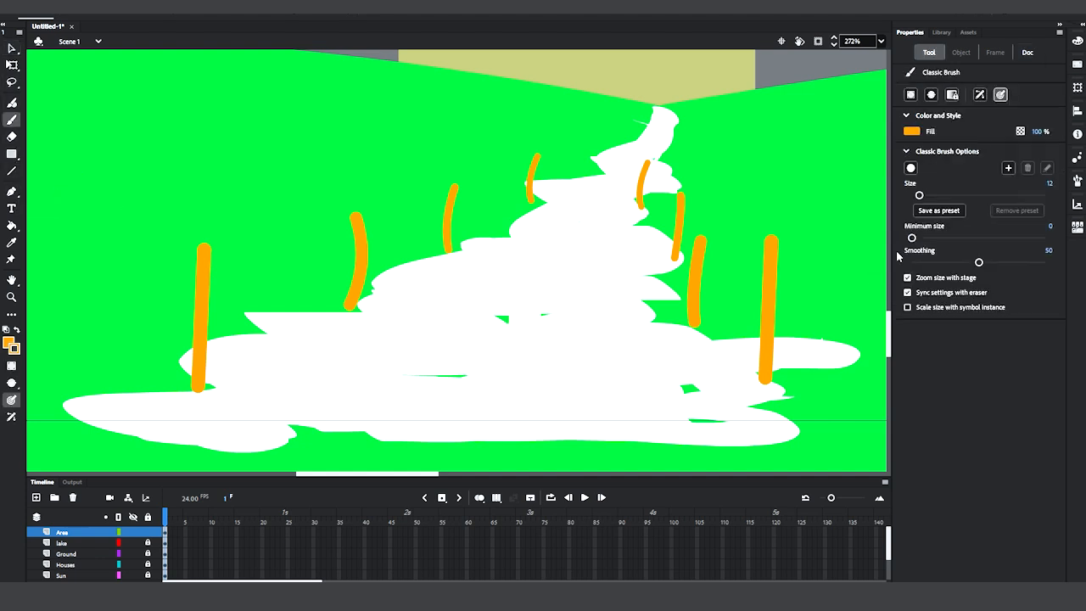
drag(918, 197, 916, 198)
mouse_move(530, 171)
mouse_down()
mouse_move(380, 241)
mouse_move(181, 298)
mouse_up()
mouse_move(642, 163)
mouse_down()
mouse_move(692, 265)
mouse_move(763, 288)
mouse_up()
drag(694, 299, 779, 356)
drag(704, 268, 796, 296)
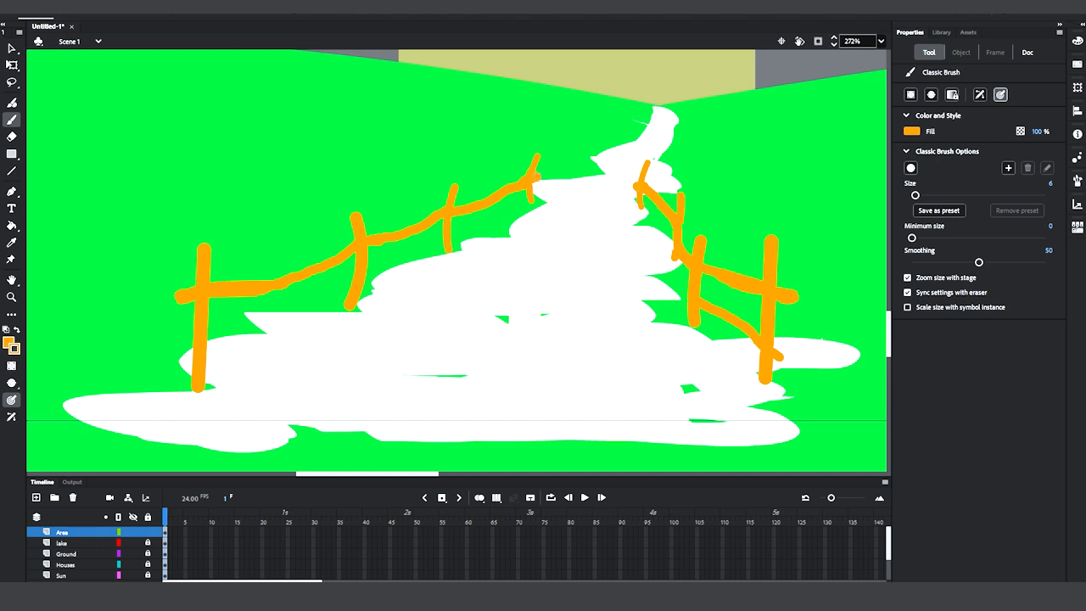
- Paint small posts at the fences' far ends, then add the left connecting rail and the remaining lower rails on both banks
drag(577, 155, 578, 172)
drag(574, 159, 538, 171)
drag(664, 155, 664, 163)
drag(640, 212, 676, 231)
drag(532, 194, 184, 366)
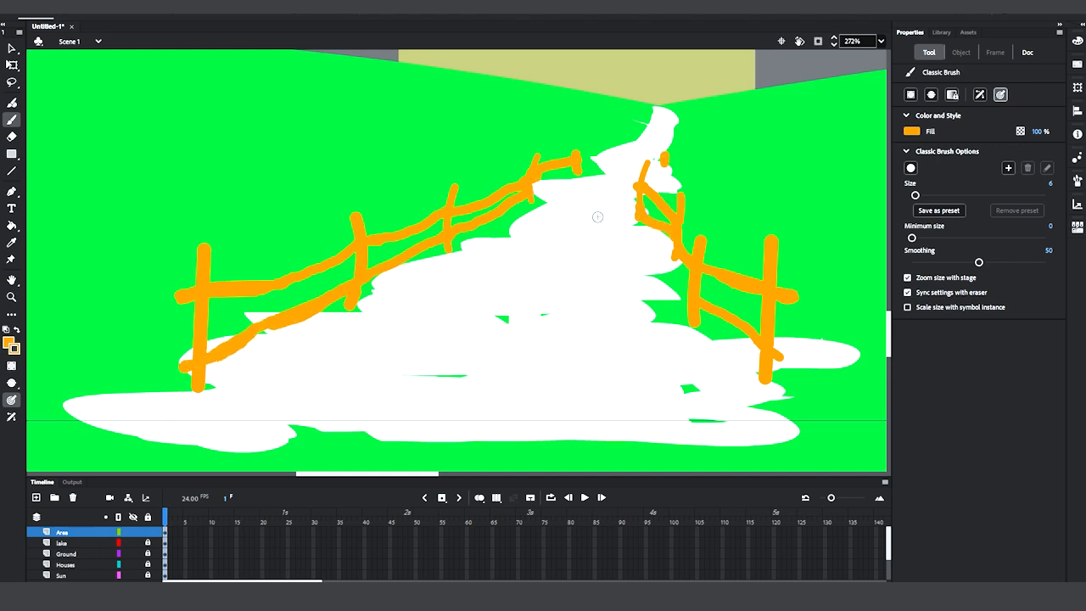
- Fit the stage in the window to examine the complete background with the fenced lake
key(ctrl+minus)
key(ctrl+minus)
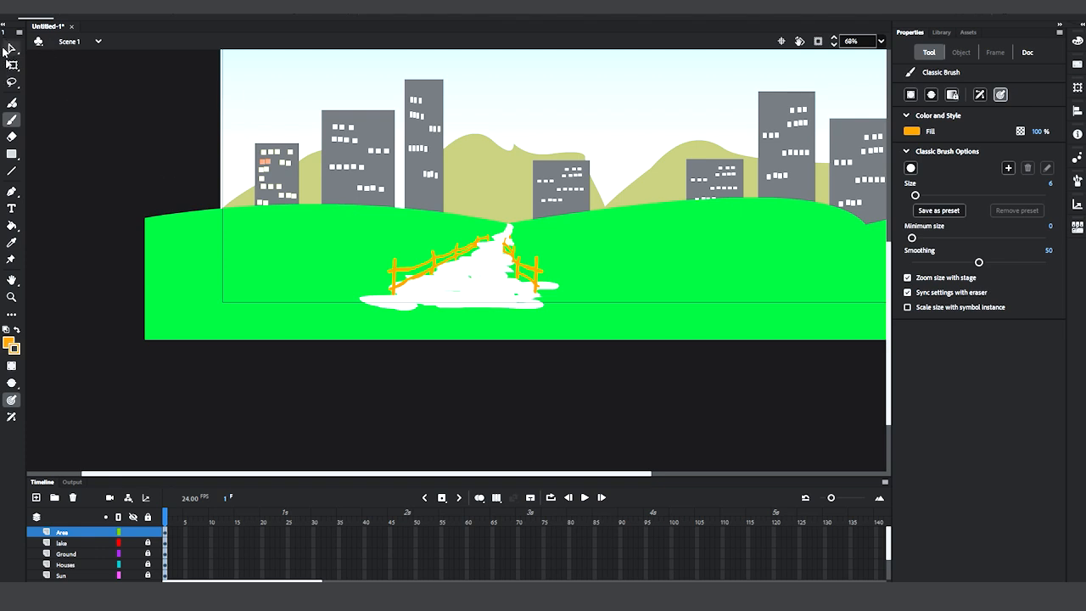
click(11, 48)
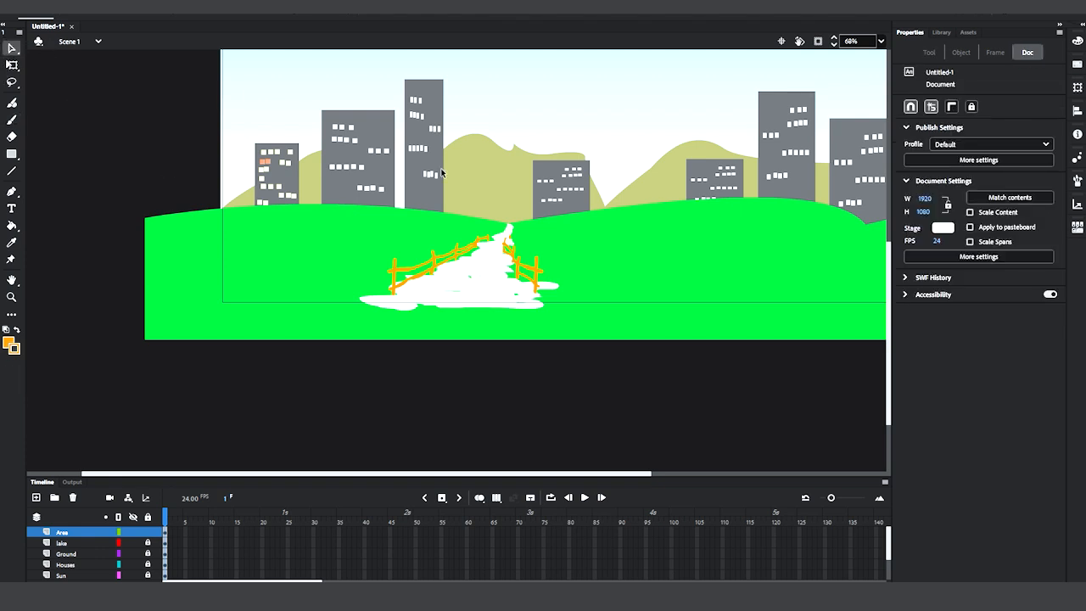
key(ctrl+minus)
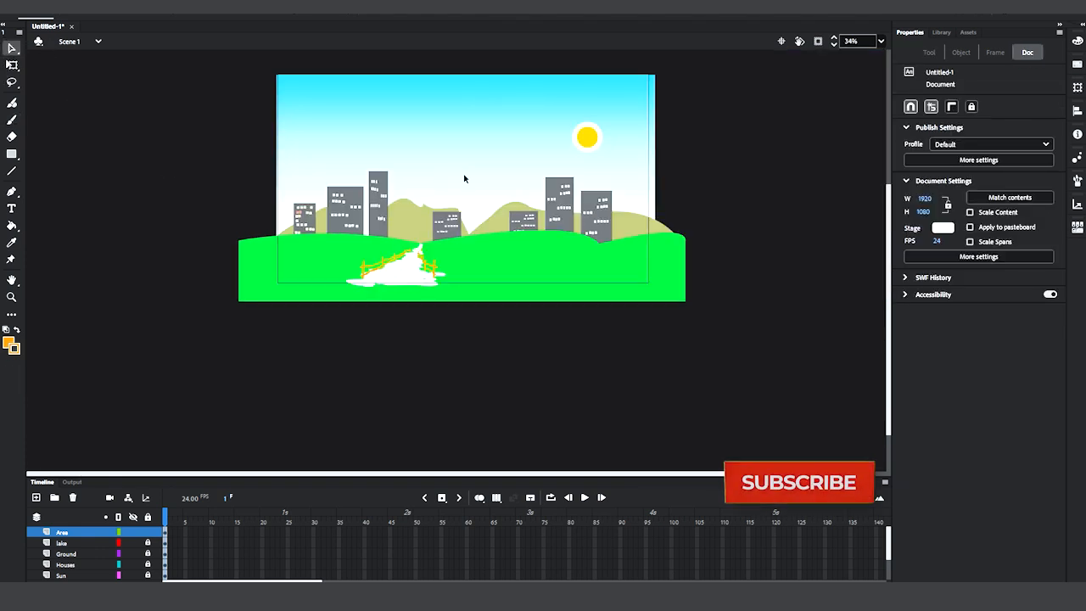
click(882, 42)
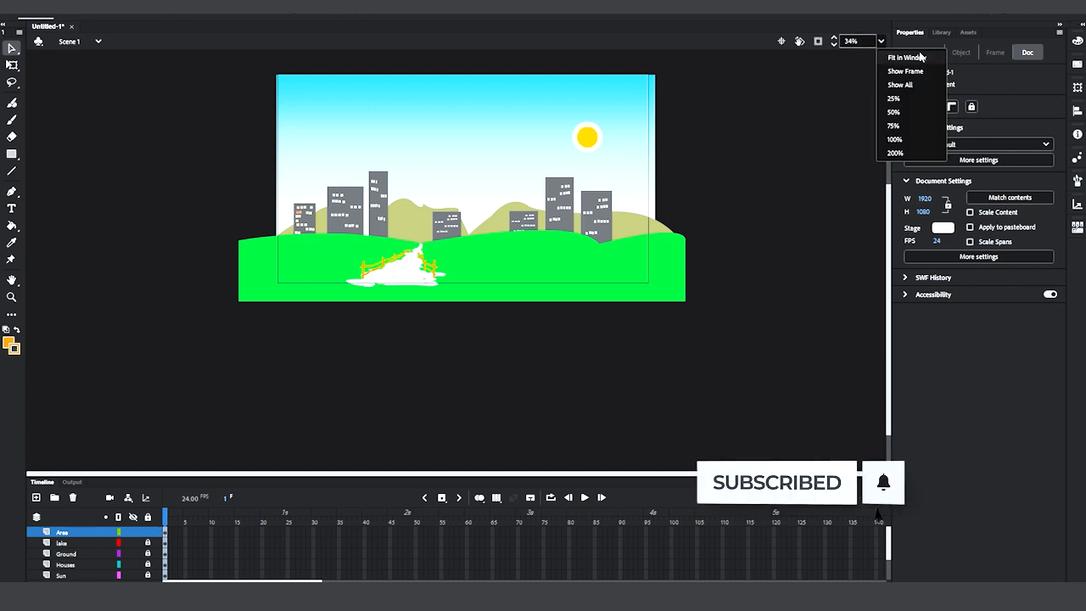
click(918, 53)
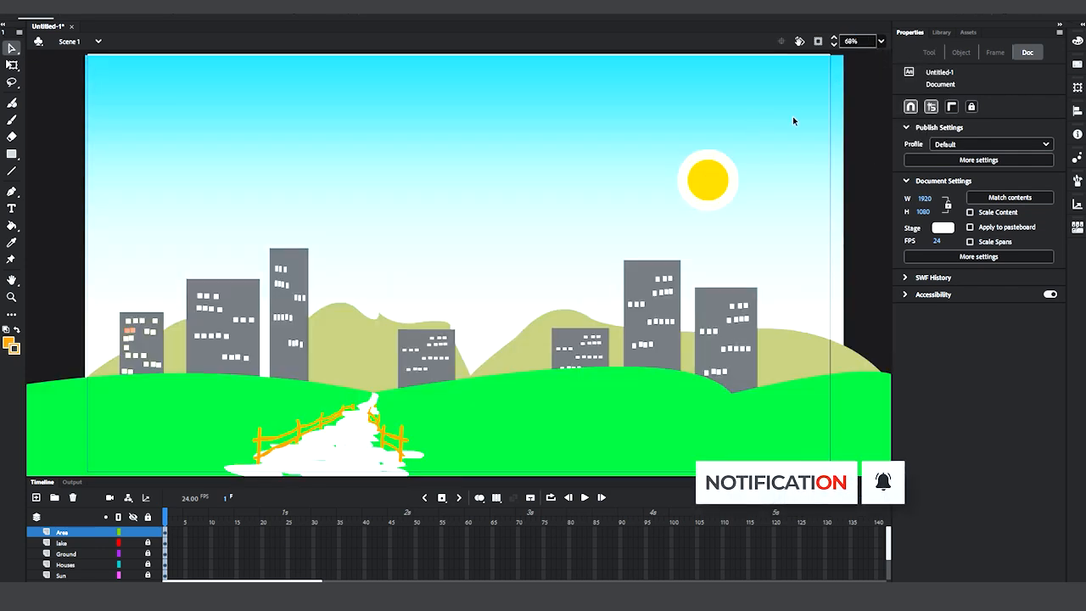